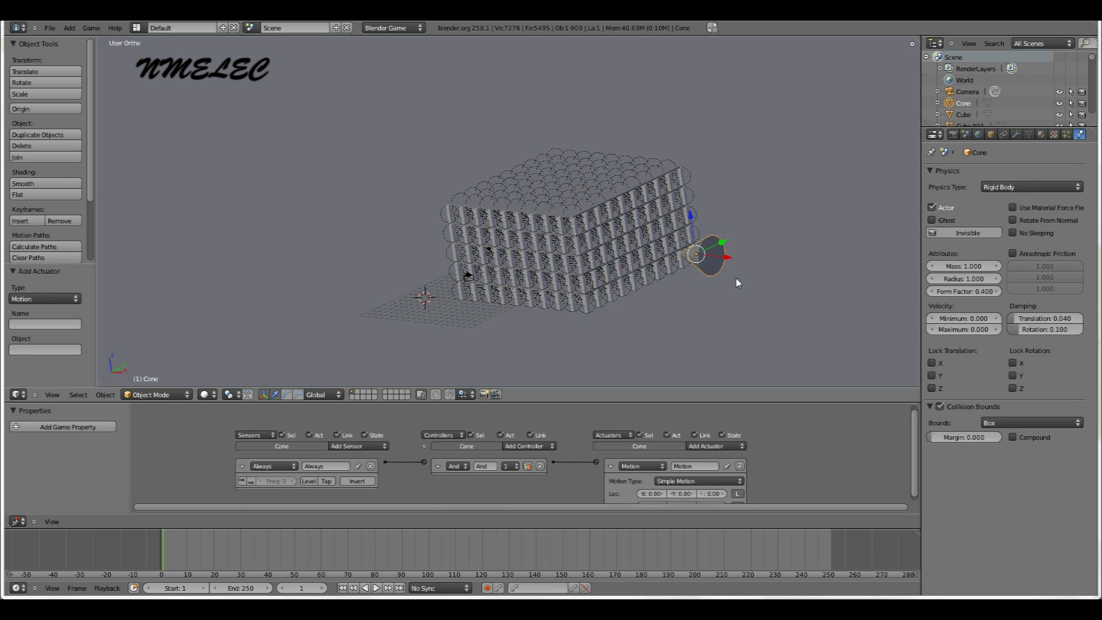
Set the cone's collision bounds type to Cone.
{"action": "left_click", "coordinate": [1008, 422]}
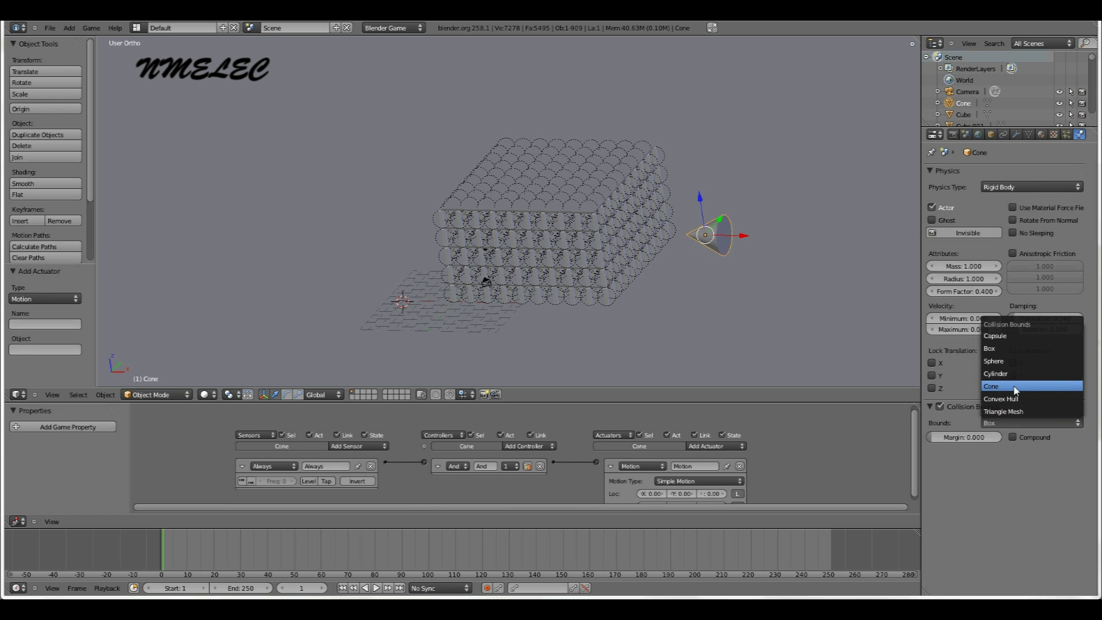
{"action": "left_click", "coordinate": [992, 386]}
{"action": "scroll", "coordinate": [531, 212], "scroll_direction": "up", "scroll_amount": 3}
{"action": "scroll", "coordinate": [531, 212], "scroll_direction": "down", "scroll_amount": 2}
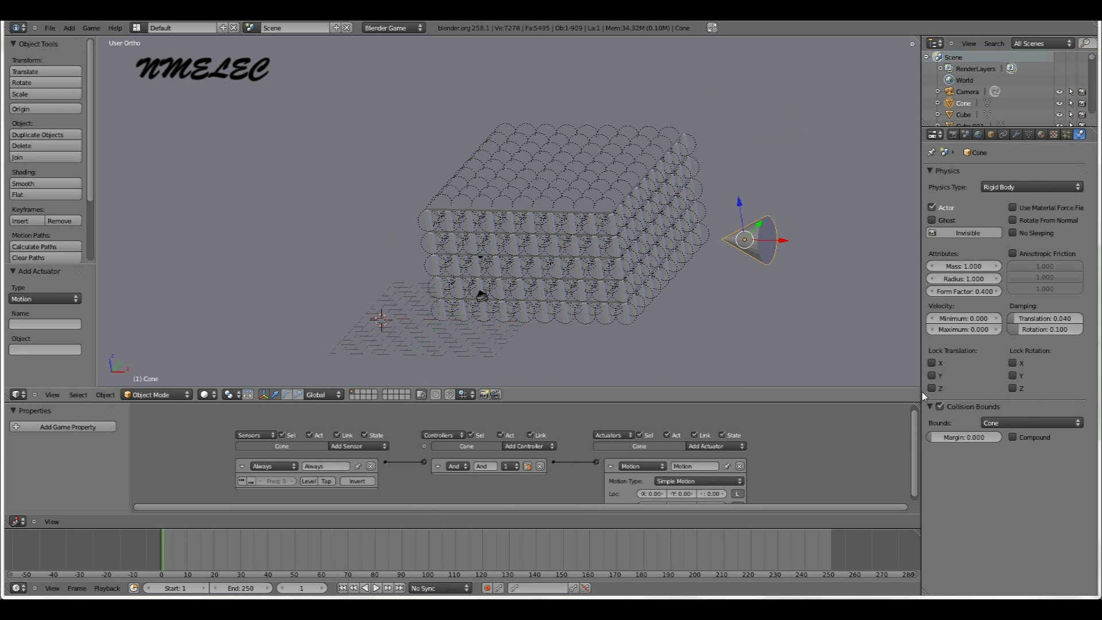
{"action": "left_click", "coordinate": [991, 423]}
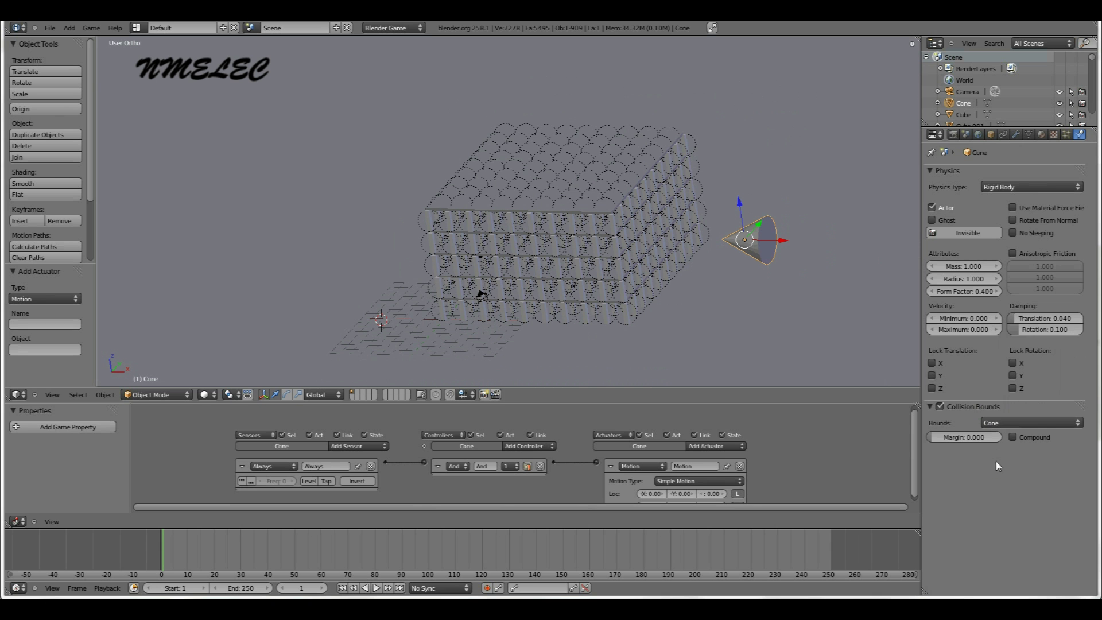
{"action": "scroll", "coordinate": [614, 270], "scroll_direction": "down", "scroll_amount": 2}
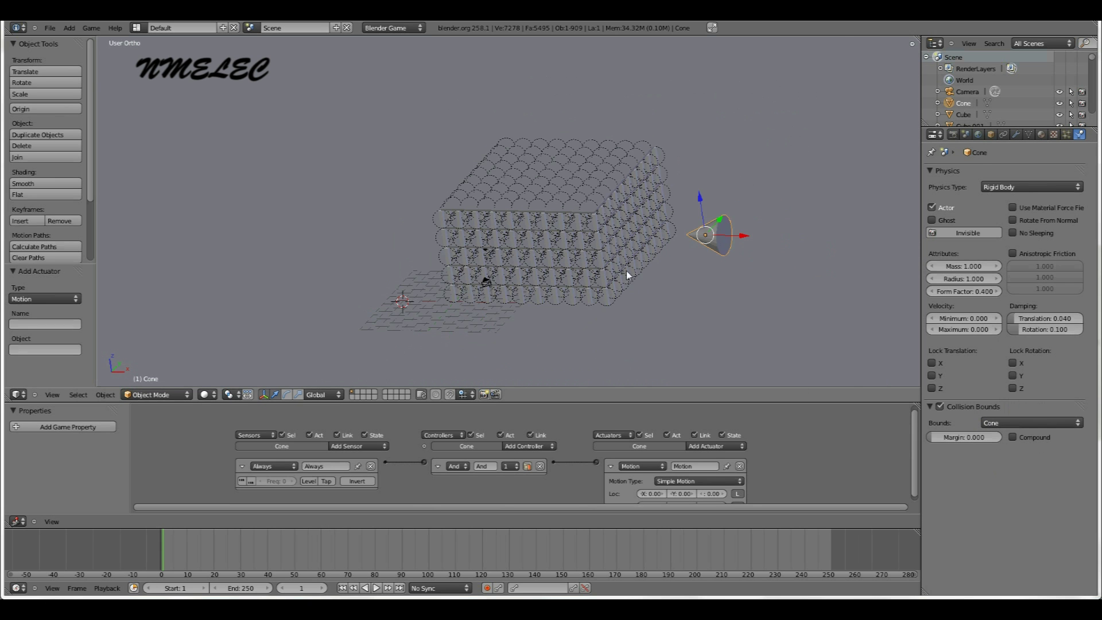
{"action": "scroll", "coordinate": [631, 273], "scroll_direction": "up", "scroll_amount": 4}
{"action": "scroll", "coordinate": [653, 278], "scroll_direction": "down", "scroll_amount": 2}
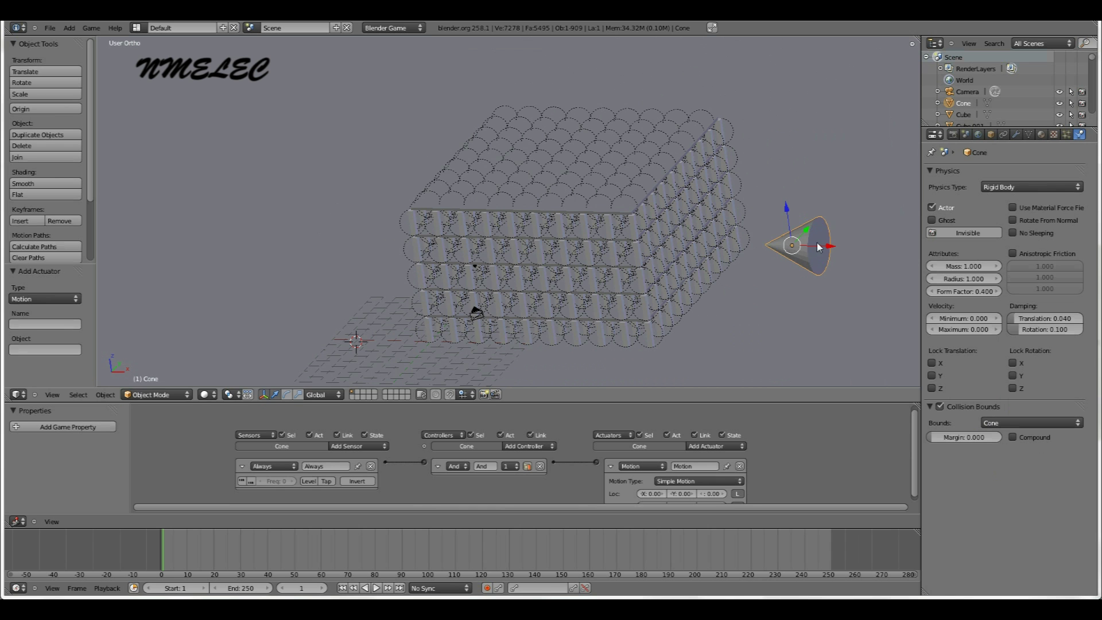
Move the cone about 1.64 units along positive X and reveal the dynamic object settings of its Motion actuator.
{"action": "left_click_drag", "start_coordinate": [818, 246], "coordinate": [843, 243]}
{"action": "scroll", "coordinate": [801, 270], "scroll_direction": "down", "scroll_amount": 2}
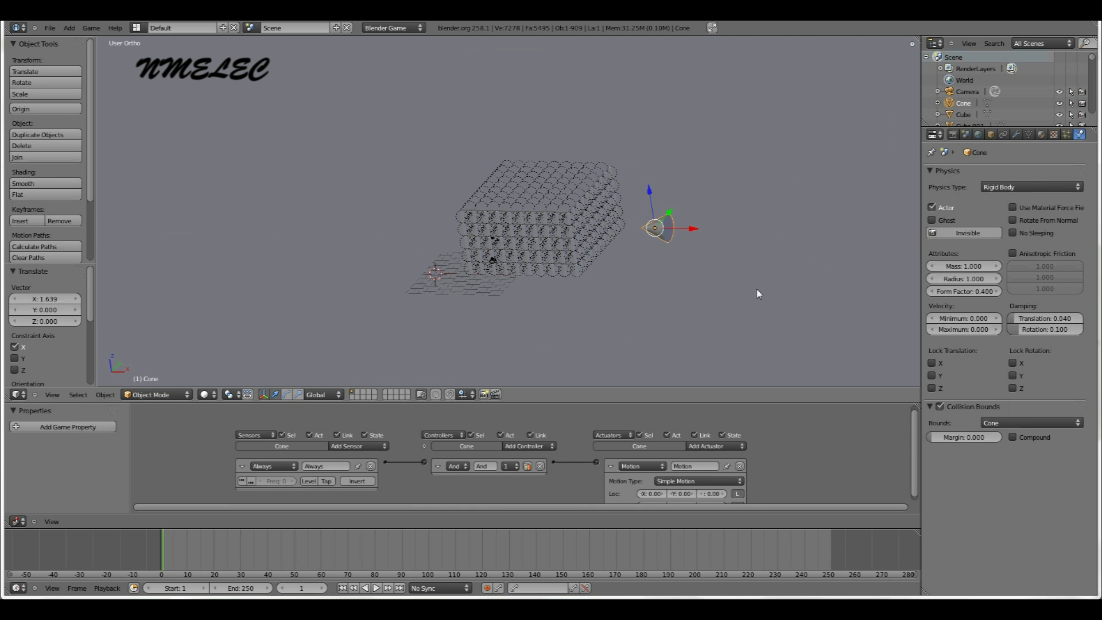
{"action": "scroll", "coordinate": [718, 246], "scroll_direction": "up", "scroll_amount": 4}
{"action": "scroll", "coordinate": [782, 430], "scroll_direction": "down", "scroll_amount": 3}
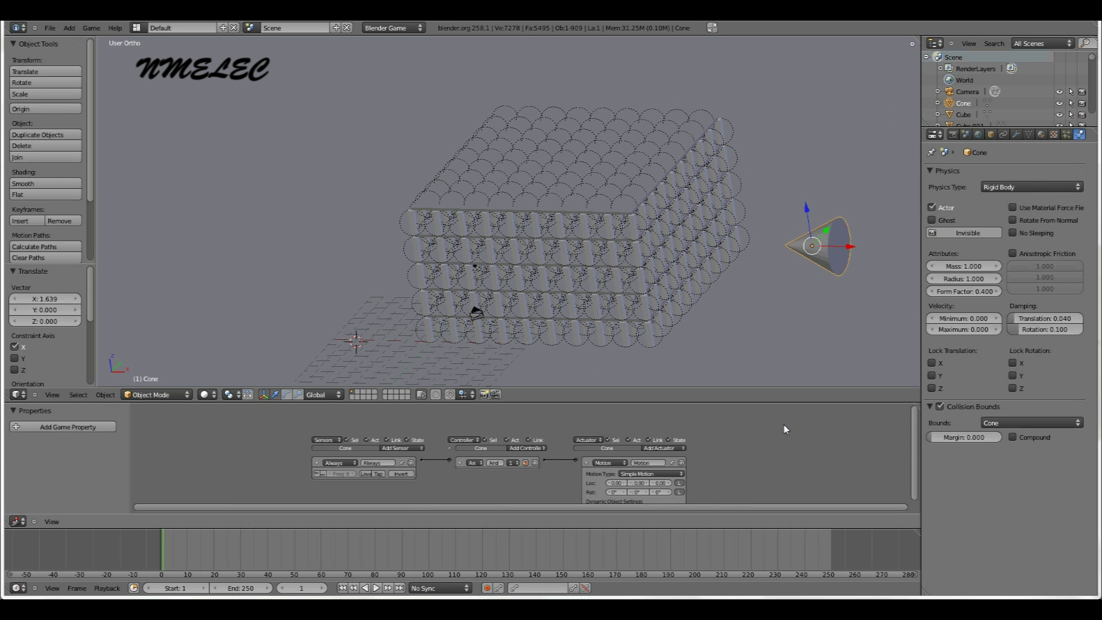
{"action": "middle_click_drag", "start_coordinate": [768, 397], "coordinate": [770, 374]}
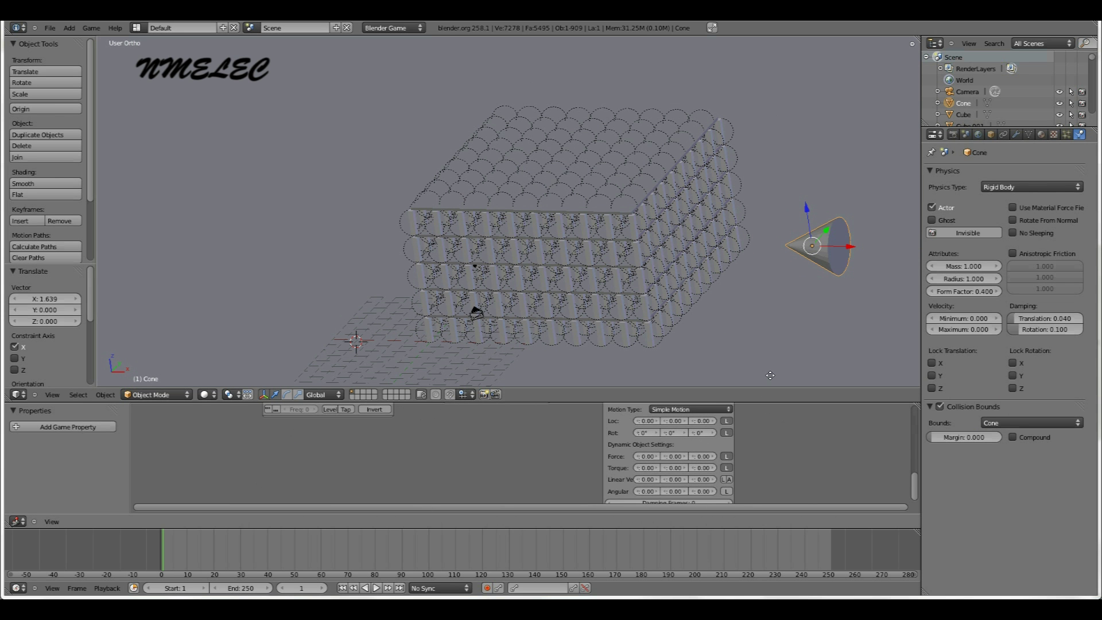
{"action": "middle_click_drag", "start_coordinate": [647, 461], "coordinate": [647, 475]}
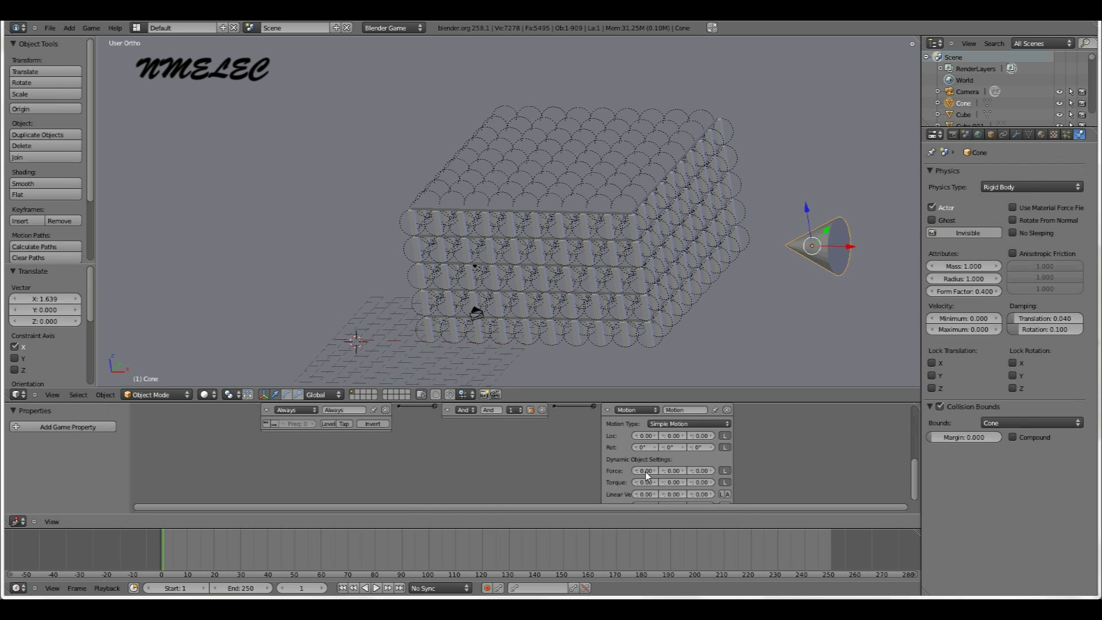
{"action": "middle_click_drag", "start_coordinate": [795, 446], "coordinate": [795, 433]}
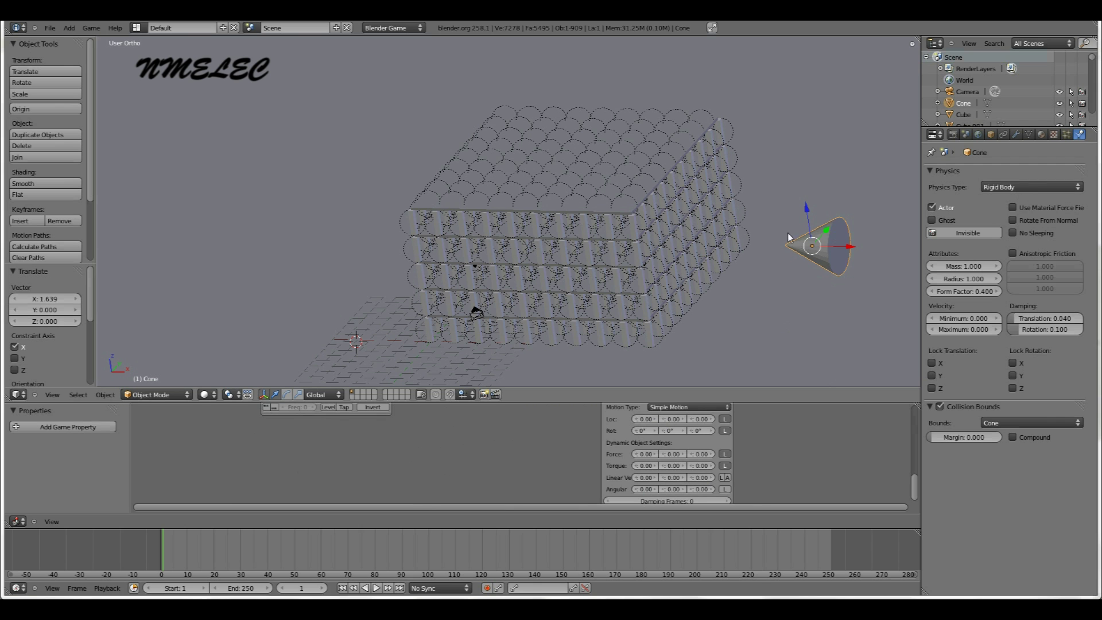
Shift the cone about 1.97 units along X toward the block, and about 3.34 units back away from it.
{"action": "left_click_drag", "start_coordinate": [854, 252], "coordinate": [827, 250]}
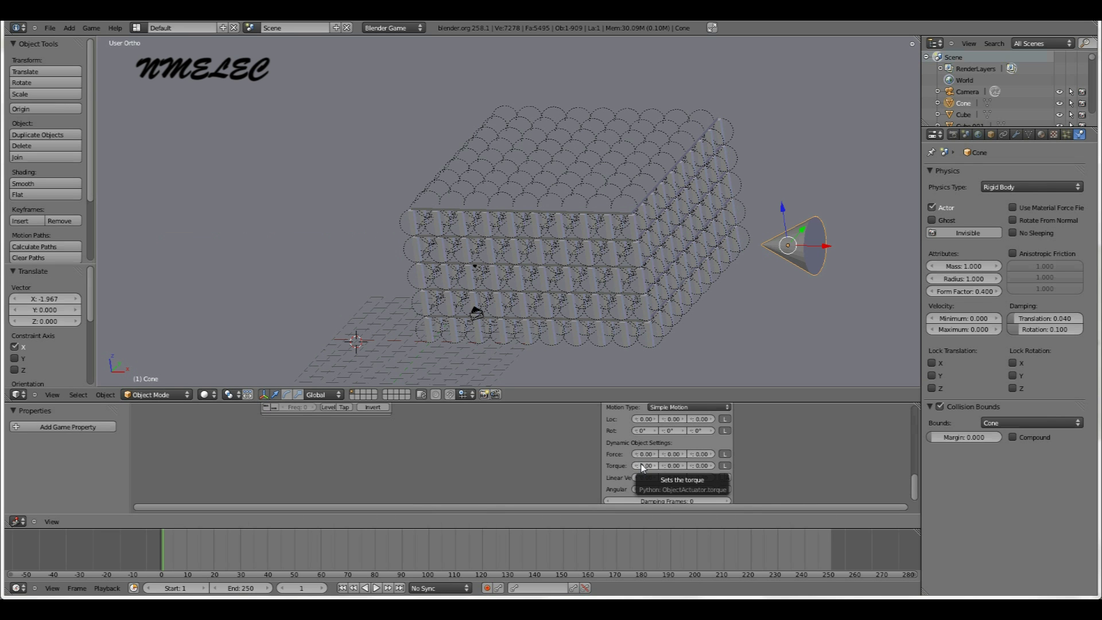
{"action": "scroll", "coordinate": [617, 458], "scroll_direction": "up", "scroll_amount": 1}
{"action": "scroll", "coordinate": [617, 458], "scroll_direction": "down", "scroll_amount": 2}
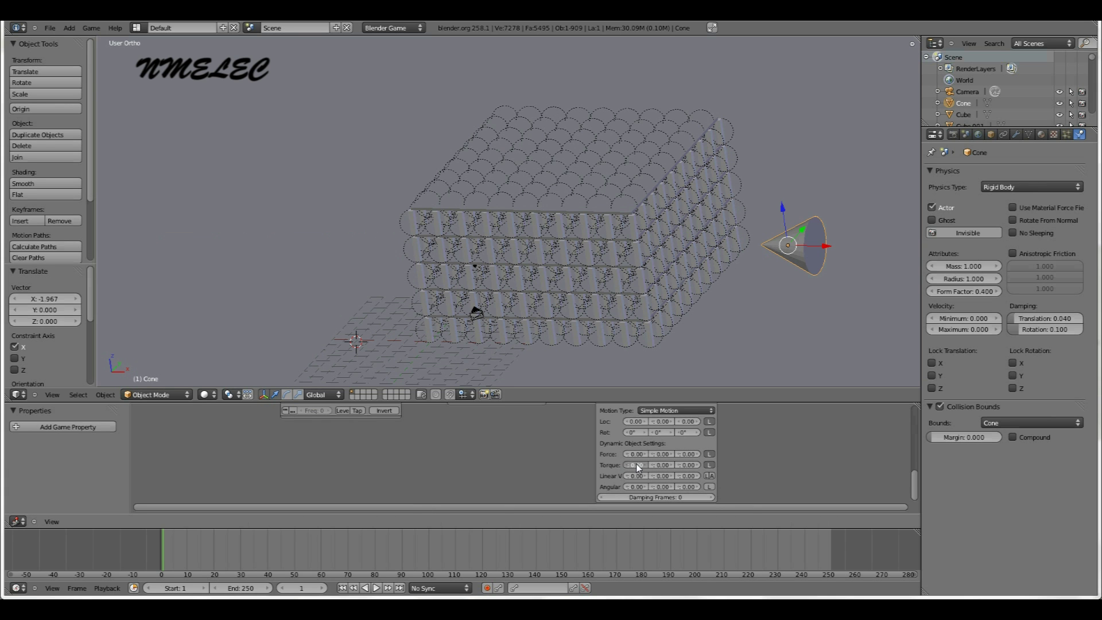
{"action": "left_click", "coordinate": [637, 465]}
{"action": "key", "text": "Return"}
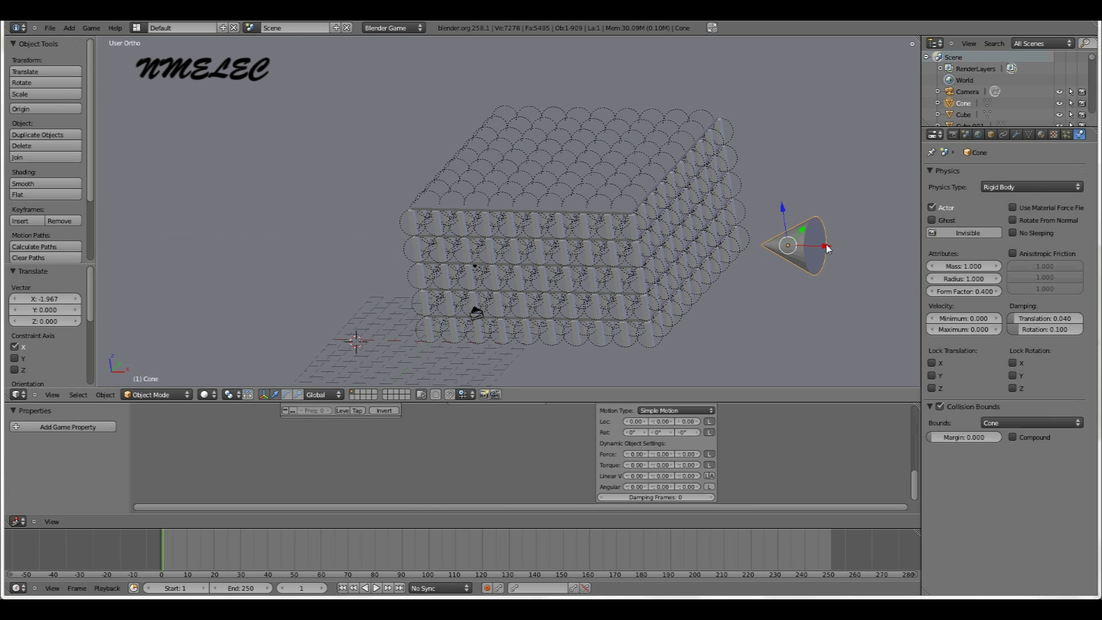
{"action": "left_click_drag", "start_coordinate": [828, 245], "coordinate": [870, 247]}
Set the Motion actuator's X linear velocity to -5 and test the simulation in the game engine.
{"action": "left_click", "coordinate": [634, 476]}
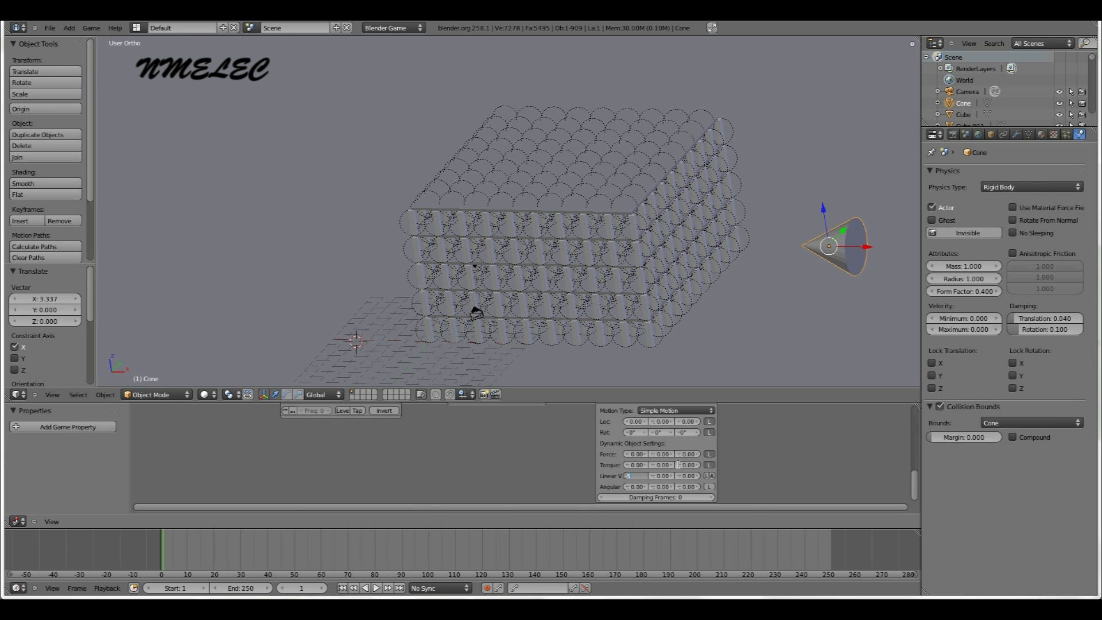
{"action": "type", "text": "-5"}
{"action": "key", "text": "Return"}
{"action": "key", "text": "p"}
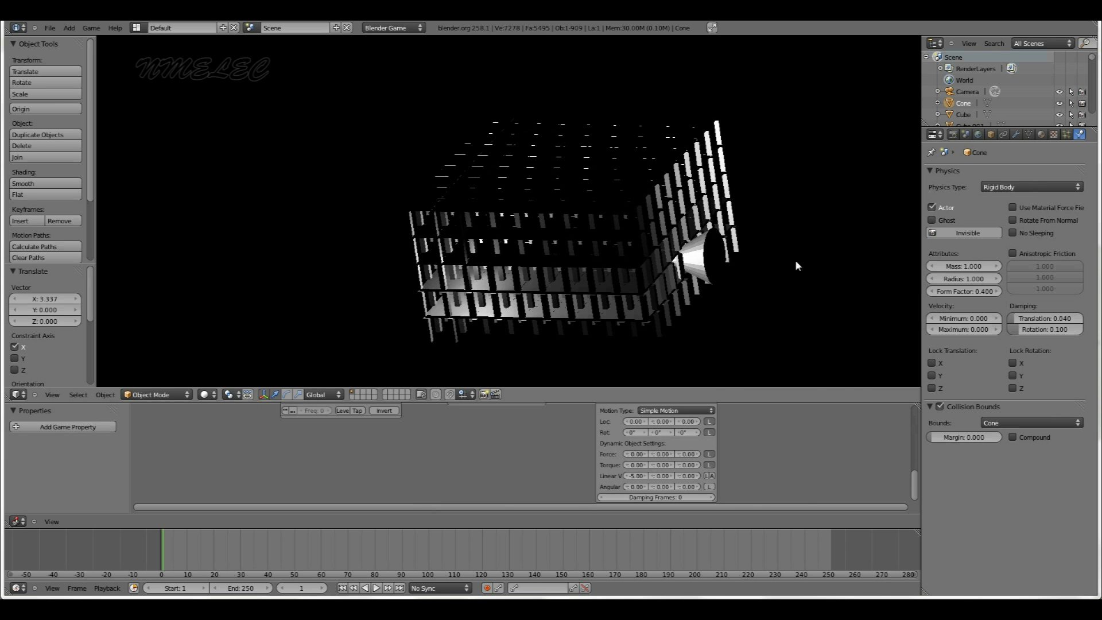
{"action": "key", "text": "Escape"}
Set the Motion actuator's X linear velocity to -15 and run the collision simulation from a rotated view.
{"action": "left_click", "coordinate": [634, 474]}
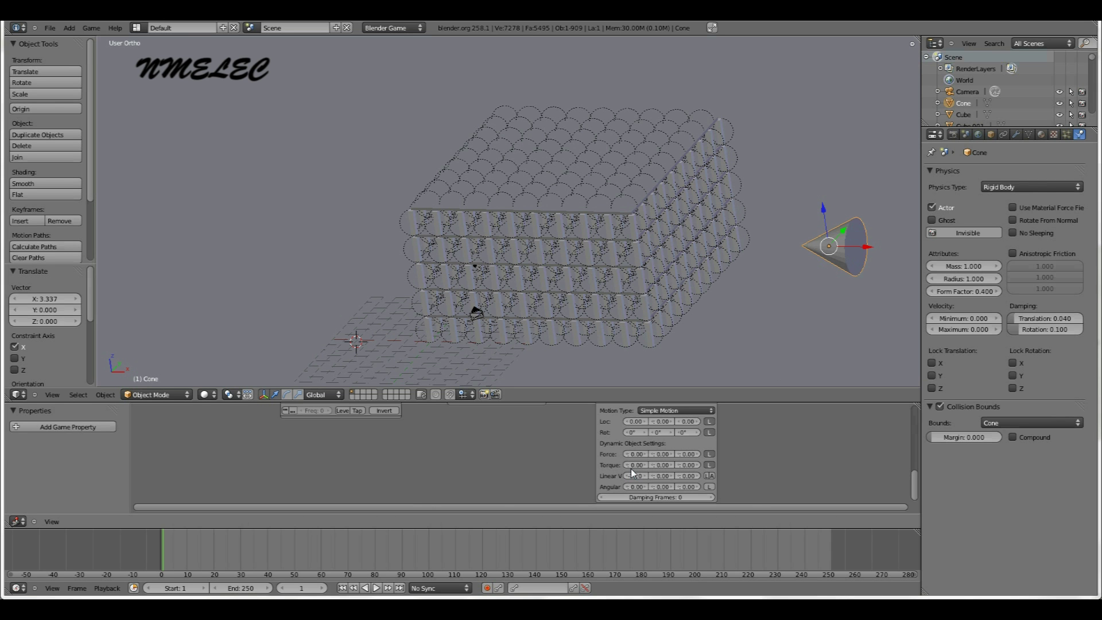
{"action": "type", "text": "-15"}
{"action": "key", "text": "Return"}
{"action": "scroll", "coordinate": [732, 272], "scroll_direction": "down", "scroll_amount": 3}
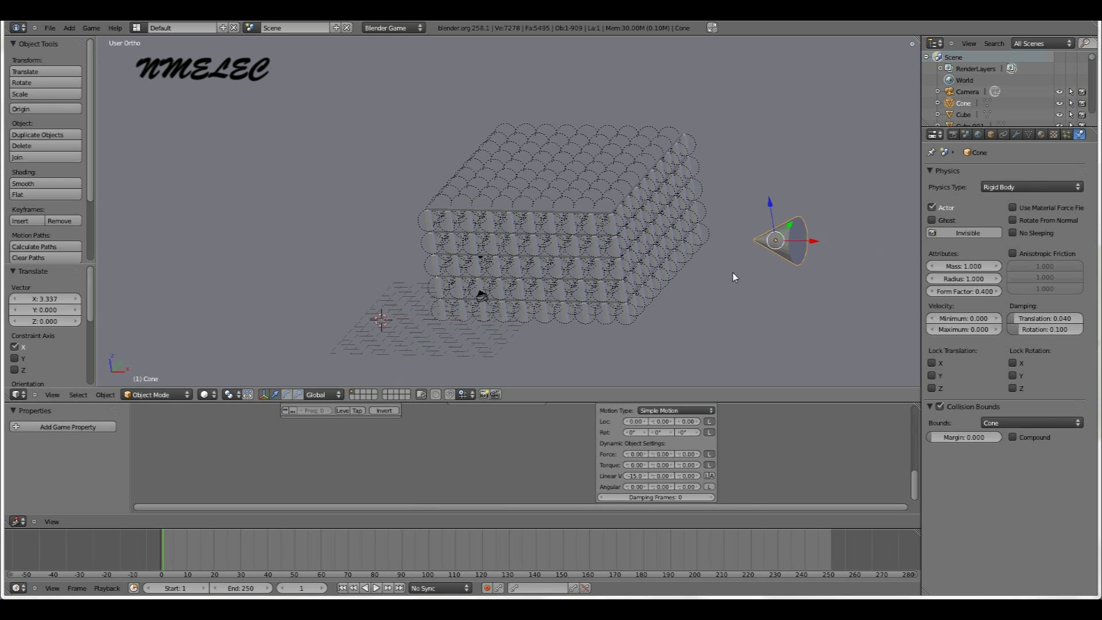
{"action": "scroll", "coordinate": [648, 325], "scroll_direction": "up", "scroll_amount": 2}
{"action": "middle_click_drag", "start_coordinate": [648, 325], "coordinate": [714, 333]}
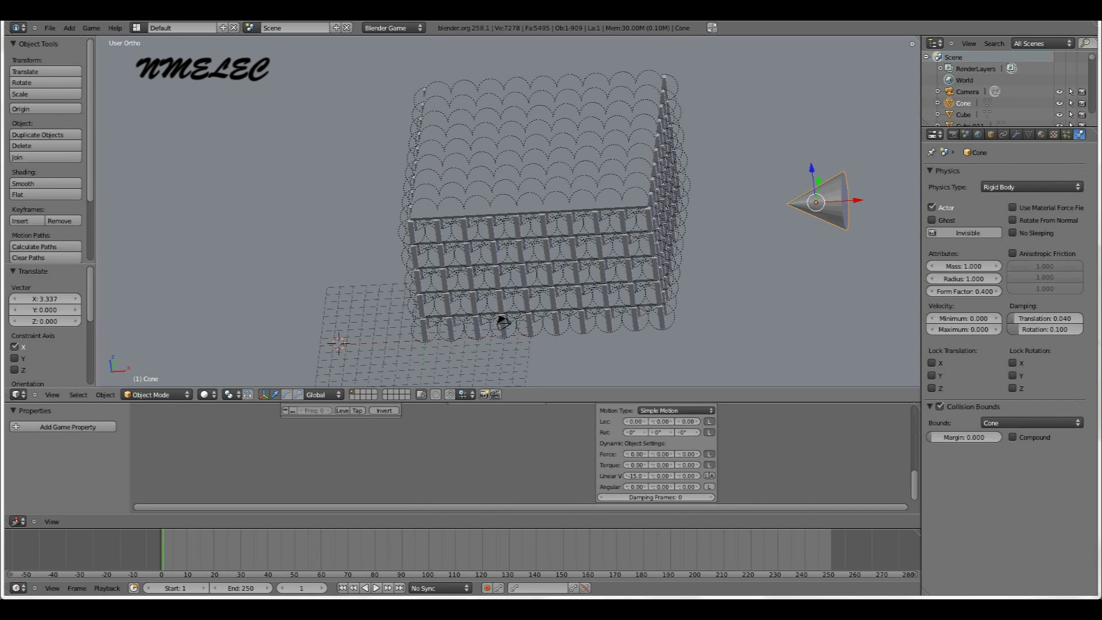
{"action": "key", "text": "p"}
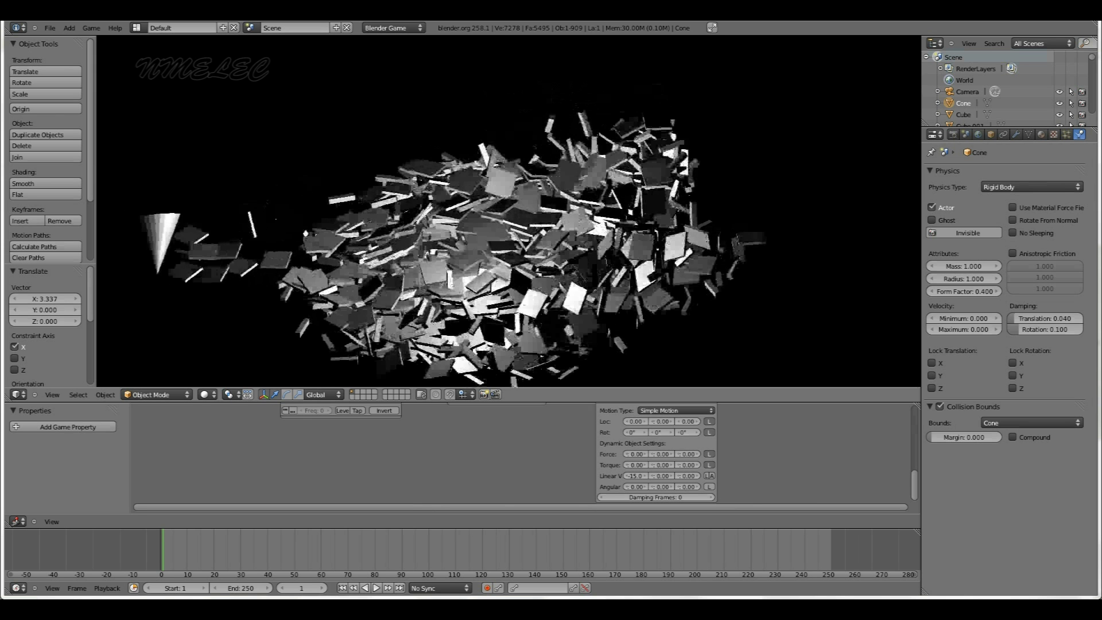
{"action": "key", "text": "Escape"}
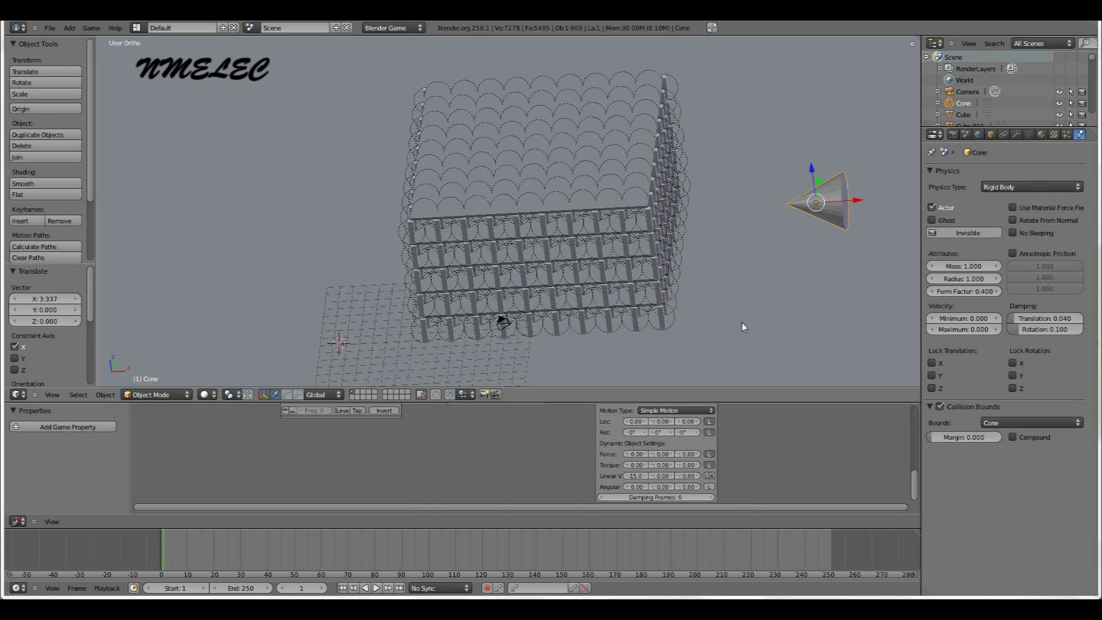
Set the cone's physics mass to 50 and run the collision simulation.
{"action": "middle_click_drag", "start_coordinate": [720, 335], "coordinate": [694, 341]}
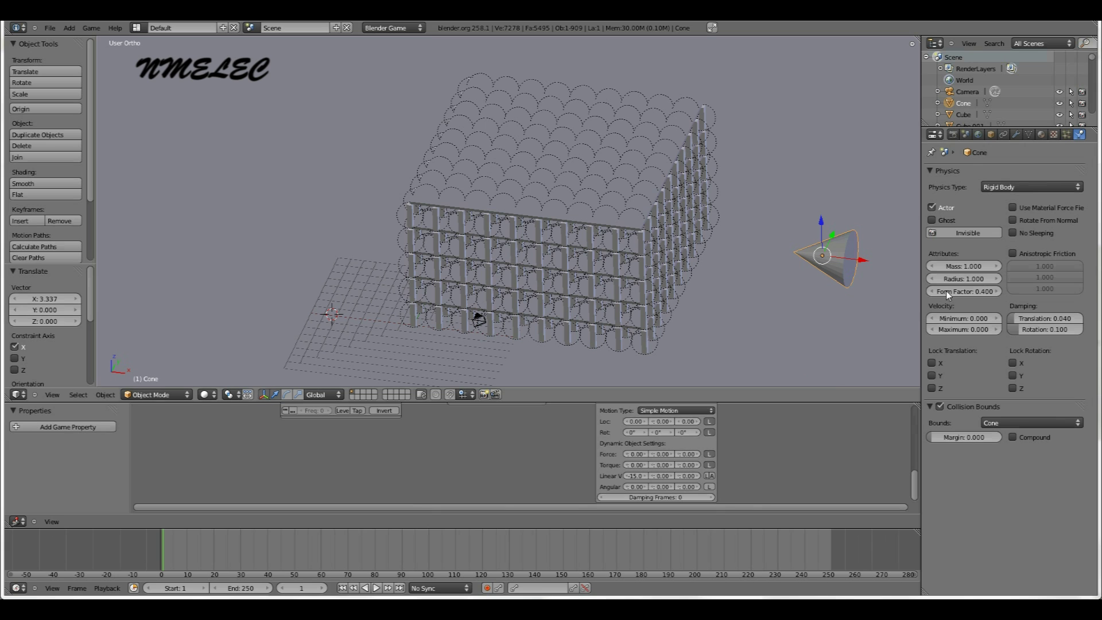
{"action": "left_click", "coordinate": [964, 268]}
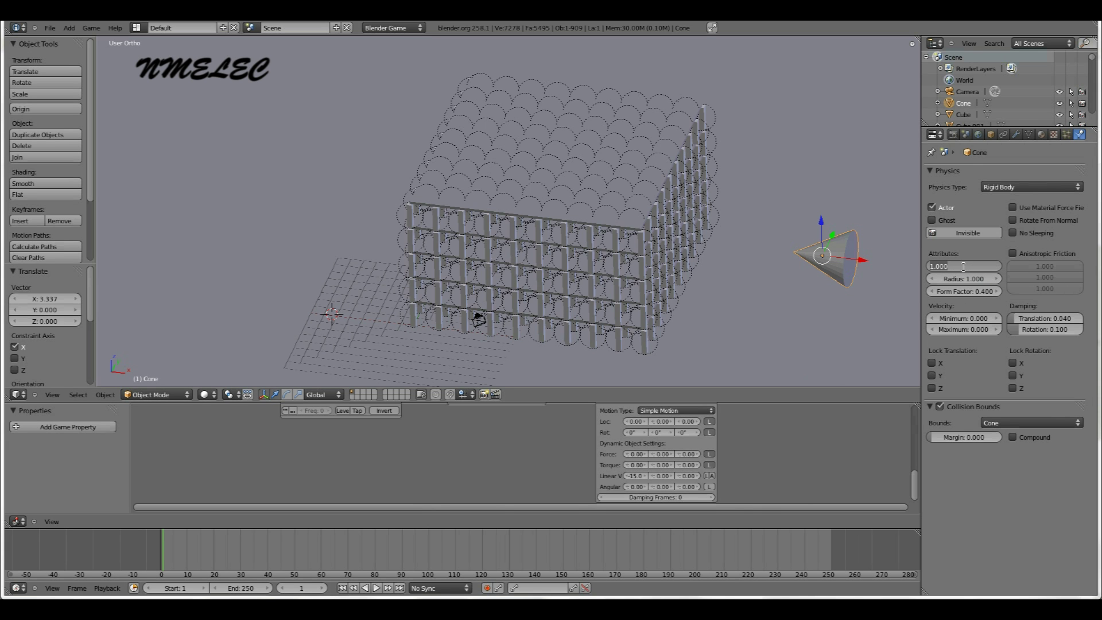
{"action": "type", "text": "50"}
{"action": "key", "text": "Return"}
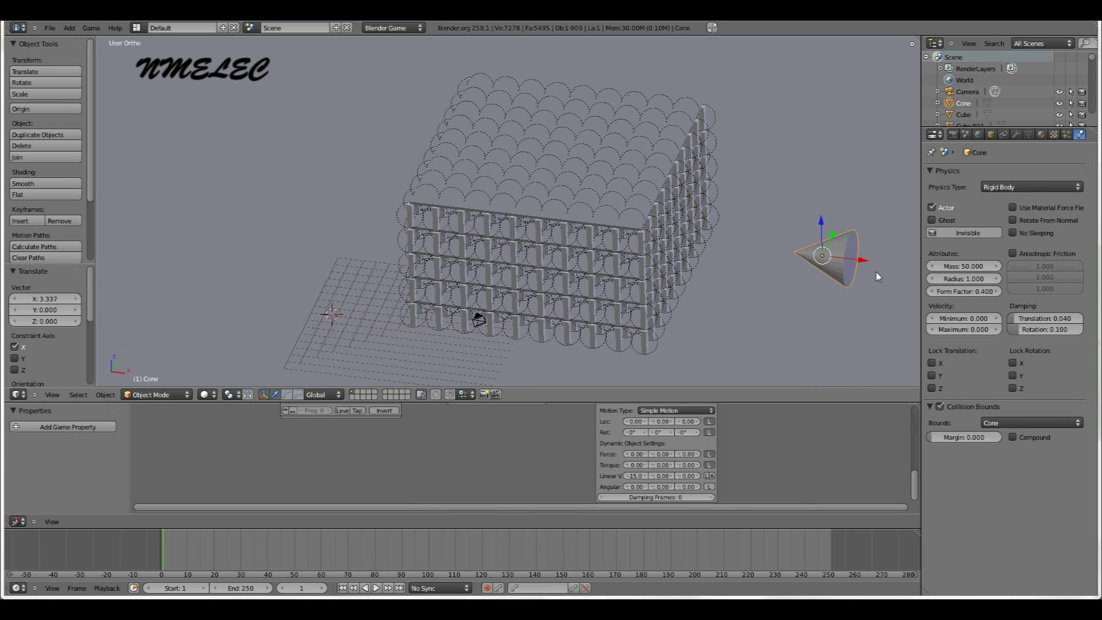
{"action": "key", "text": "p"}
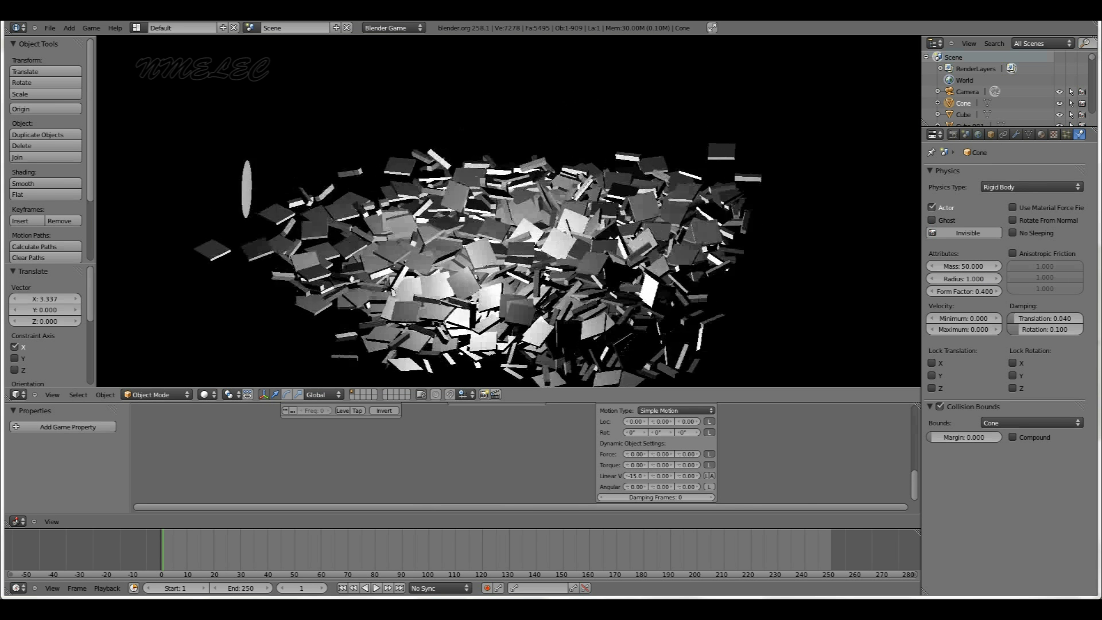
{"action": "key", "text": "Escape"}
Move the cone about 3.76 units farther from the block along the X axis.
{"action": "scroll", "coordinate": [662, 116], "scroll_direction": "down", "scroll_amount": 3}
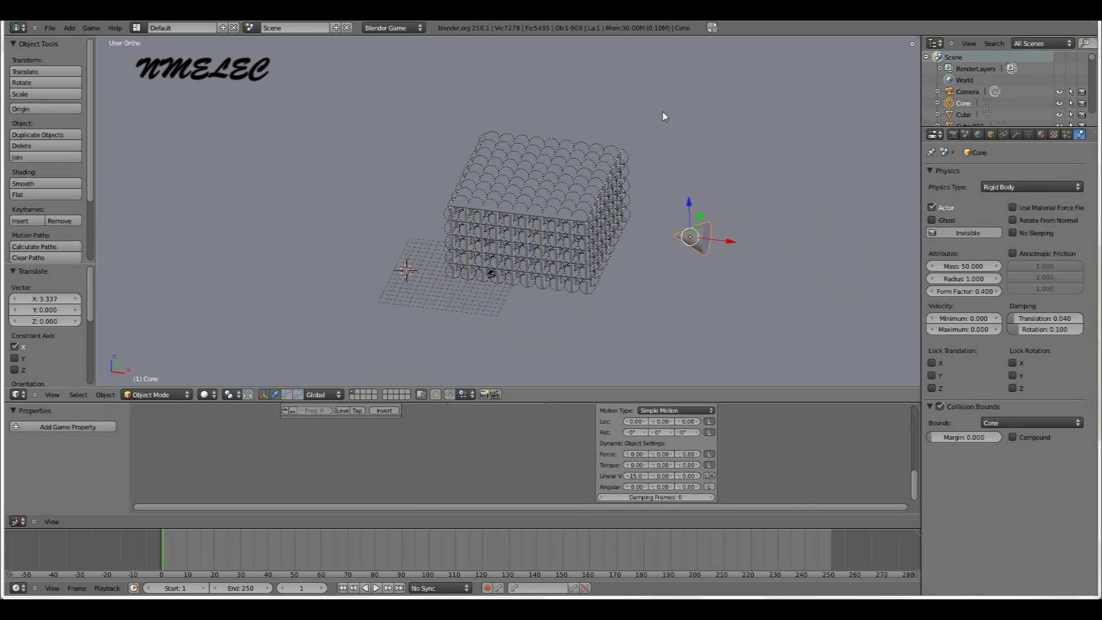
{"action": "key", "text": "g"}
{"action": "key", "text": "x"}
{"action": "left_click", "coordinate": [740, 245]}
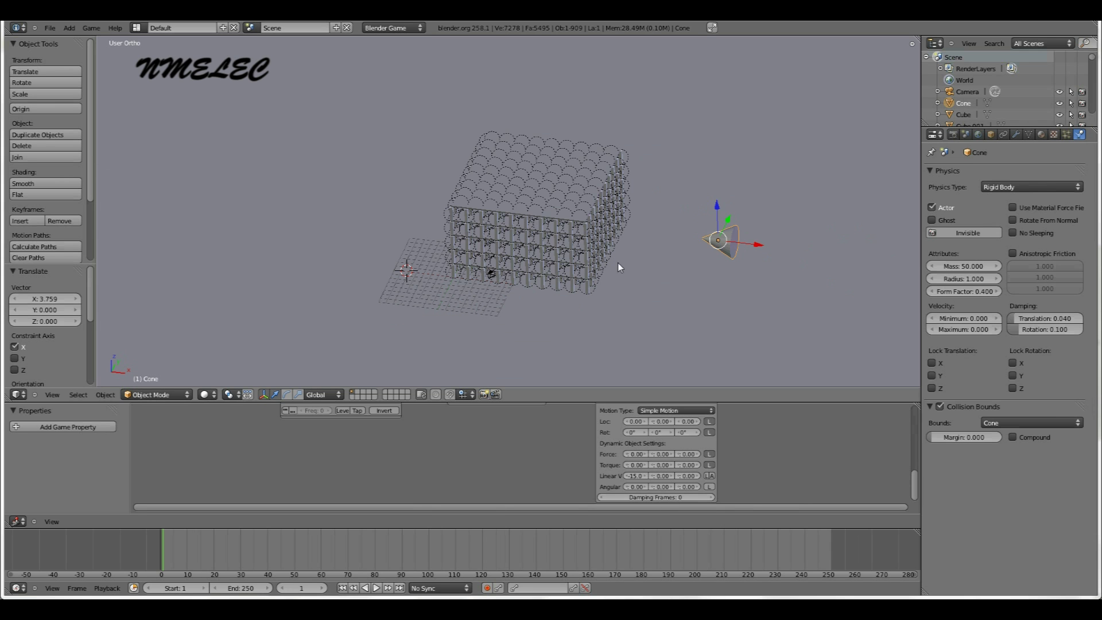
Move the cone to the second layer and display only that layer.
{"action": "key", "text": "m"}
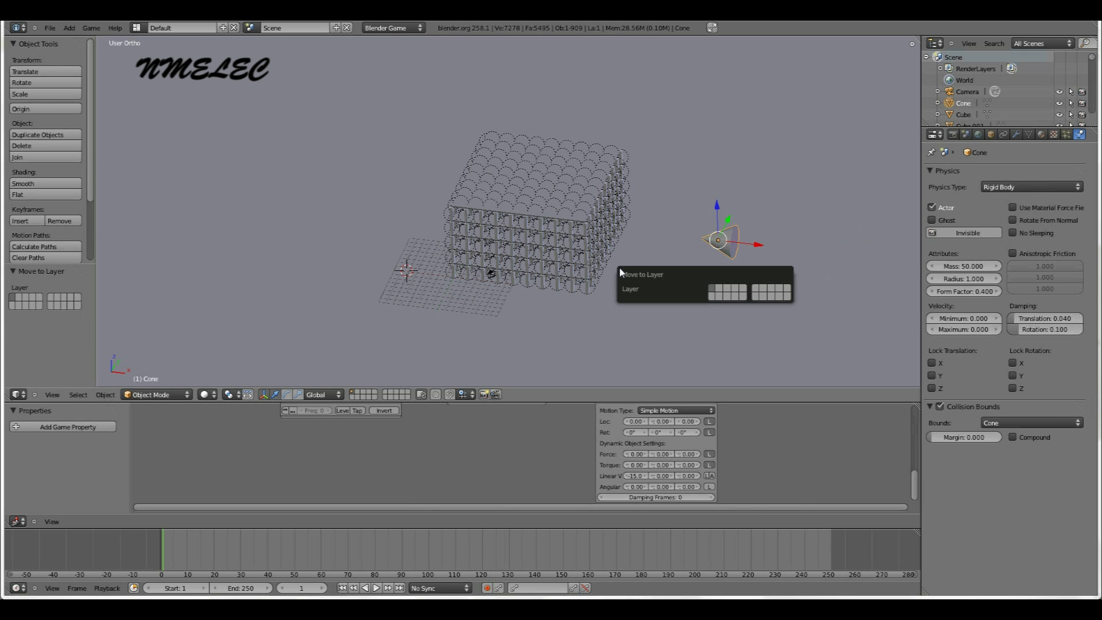
{"action": "left_click", "coordinate": [719, 293]}
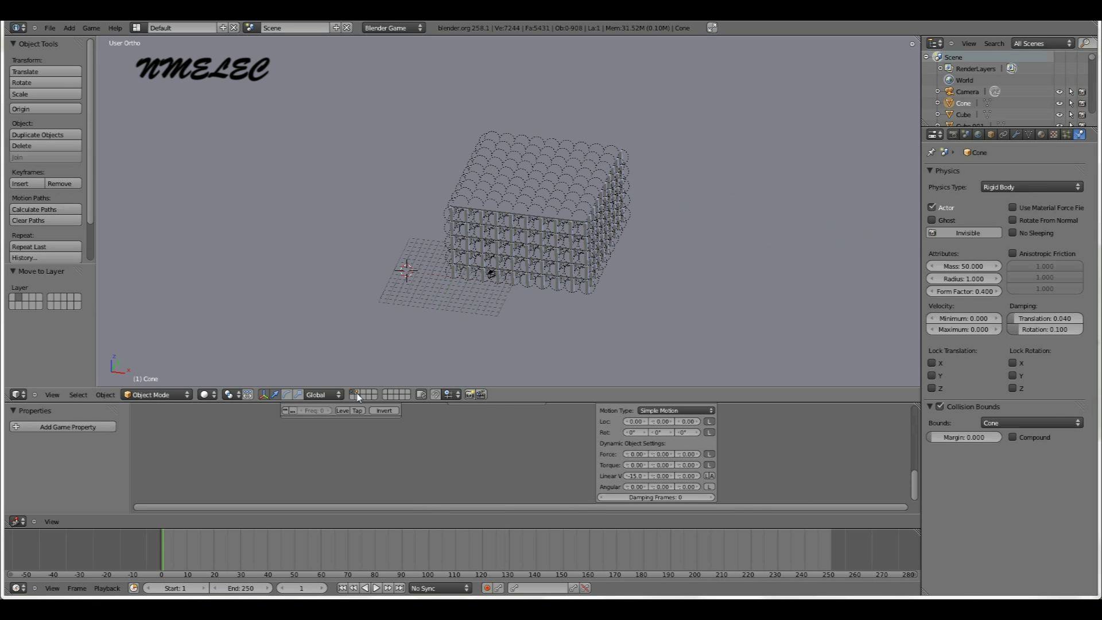
{"action": "key", "text": "Escape"}
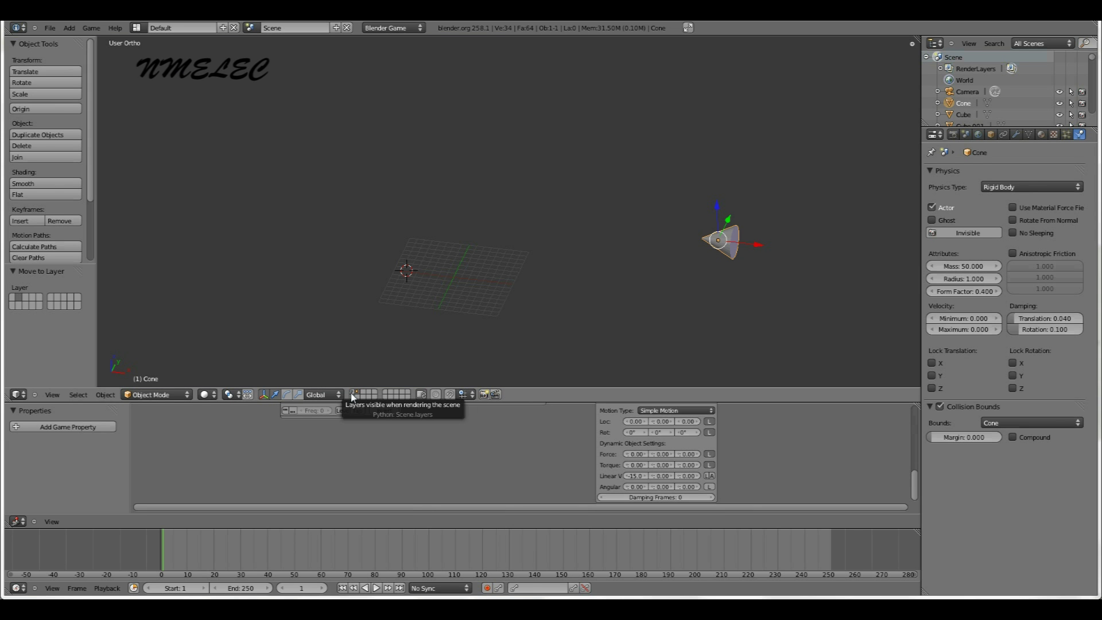
Run the game with only the cone's layer displayed to check its motion.
{"action": "scroll", "coordinate": [626, 329], "scroll_direction": "up", "scroll_amount": 3}
{"action": "scroll", "coordinate": [625, 329], "scroll_direction": "down", "scroll_amount": 2}
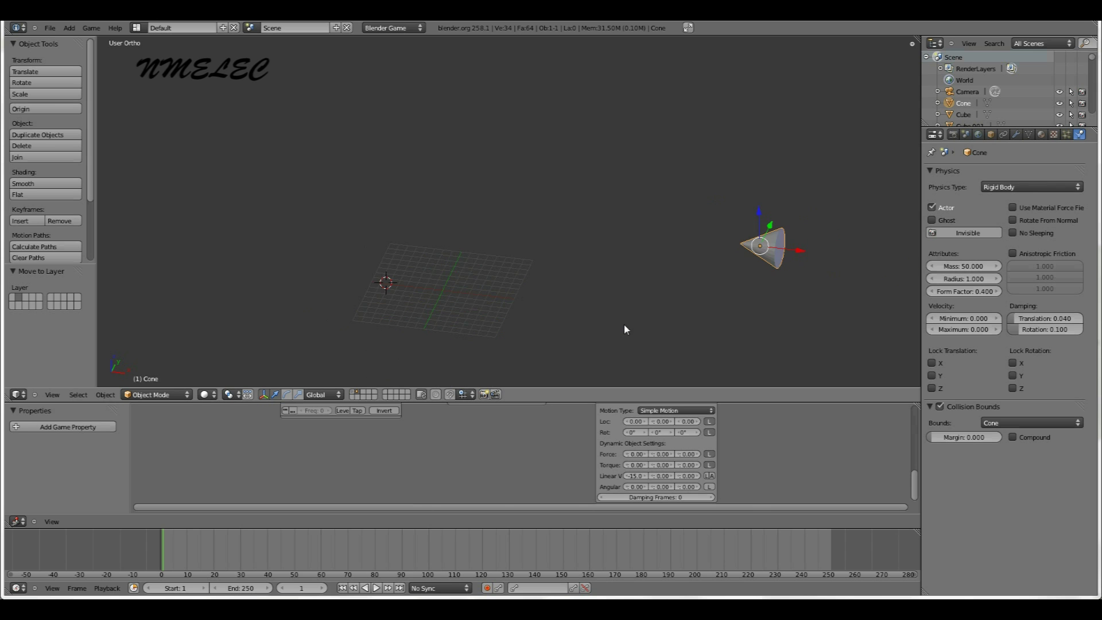
{"action": "key", "text": "p"}
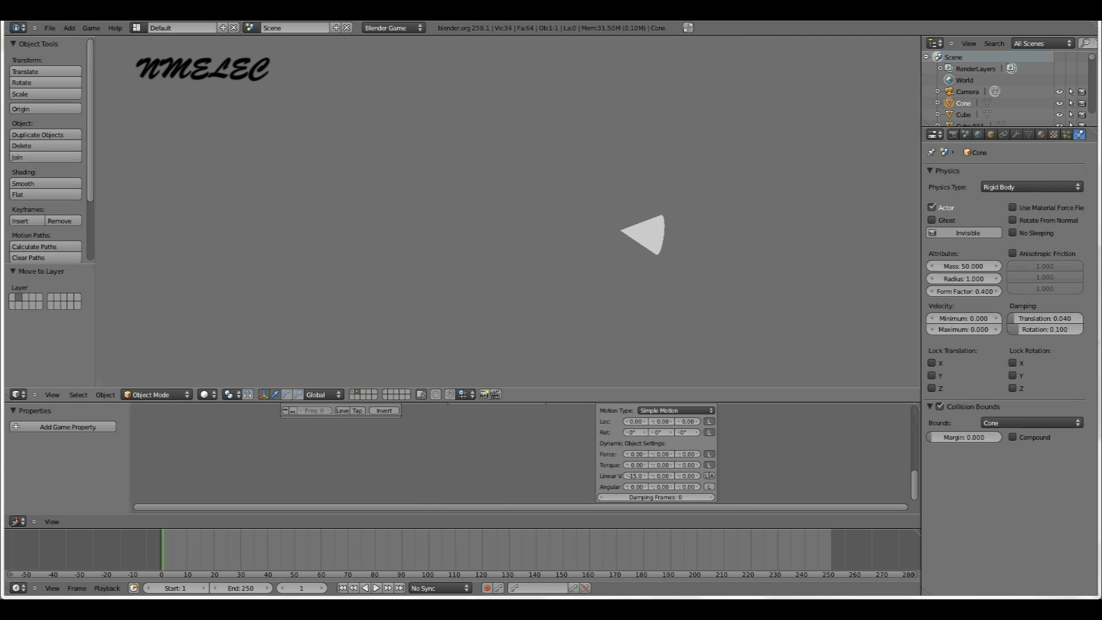
{"action": "key", "text": "Escape"}
Set the Motion actuator's X linear velocity to -25 and test the cone's motion.
{"action": "left_click", "coordinate": [634, 476]}
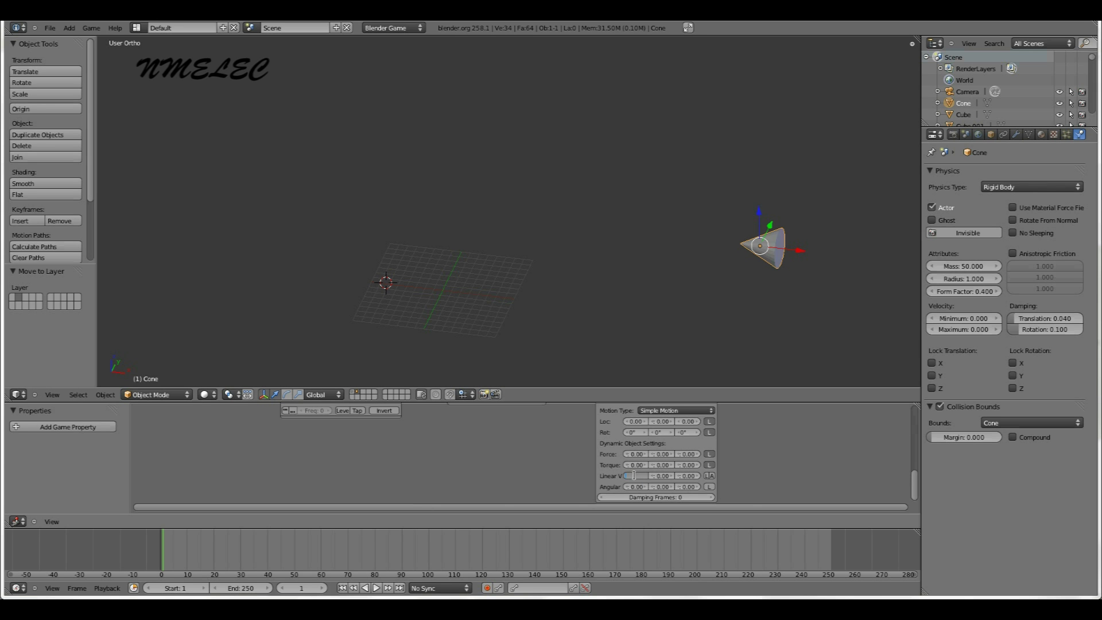
{"action": "type", "text": "-25"}
{"action": "key", "text": "Return"}
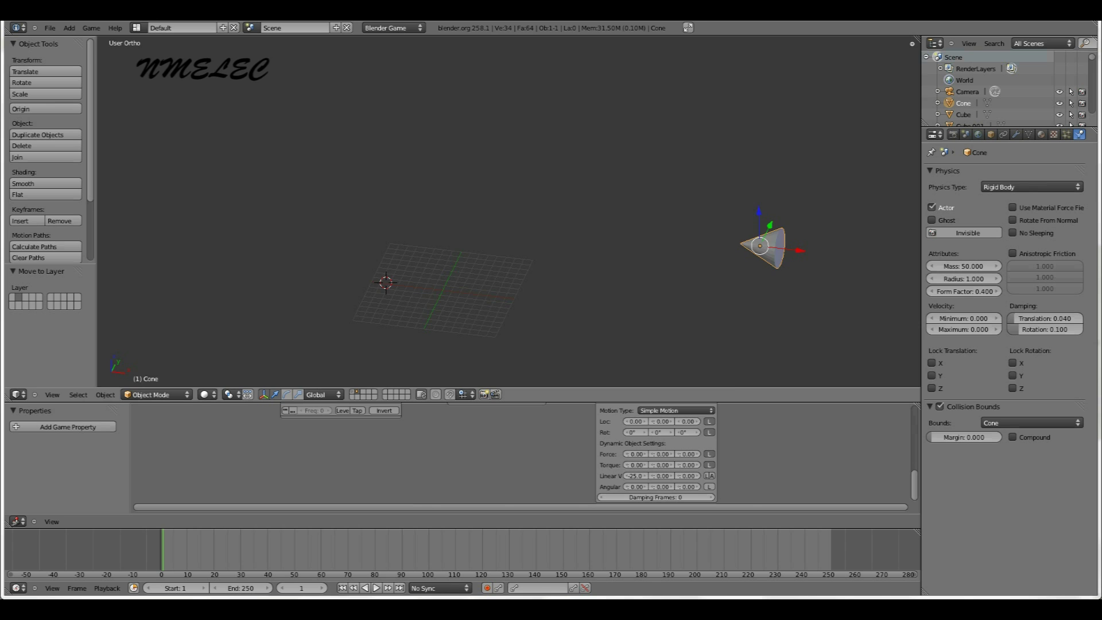
{"action": "key", "text": "p"}
{"action": "key", "text": "Escape"}
Move the cone about 18.03 units along positive X and run the game to watch its flight.
{"action": "key", "text": "g"}
{"action": "key", "text": "x"}
{"action": "left_click", "coordinate": [956, 279]}
{"action": "scroll", "coordinate": [803, 327], "scroll_direction": "down", "scroll_amount": 3}
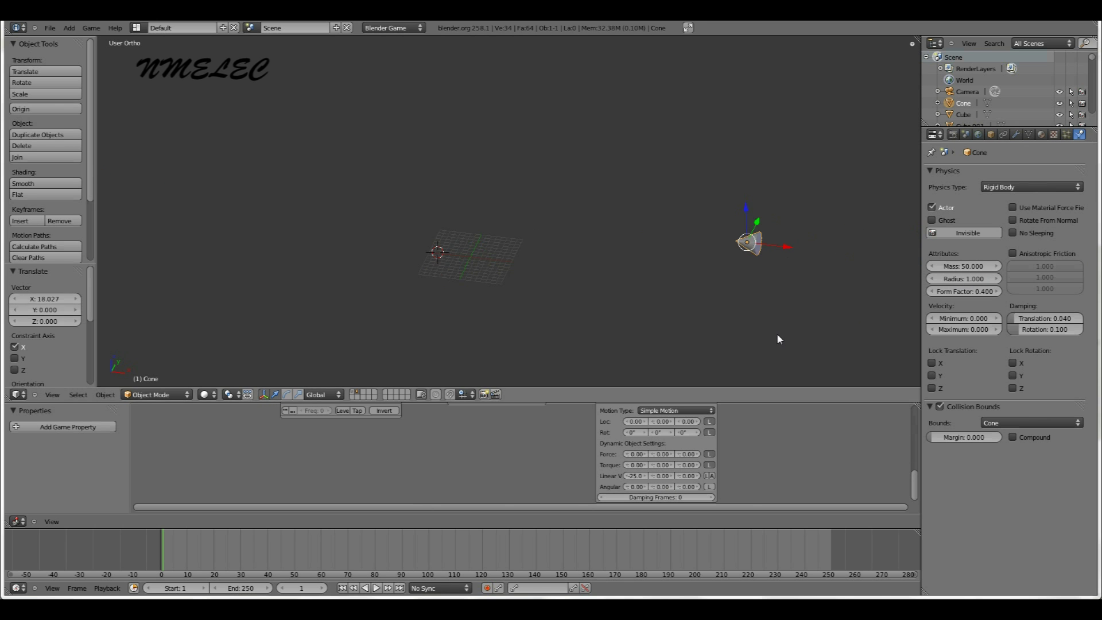
{"action": "key", "text": "p"}
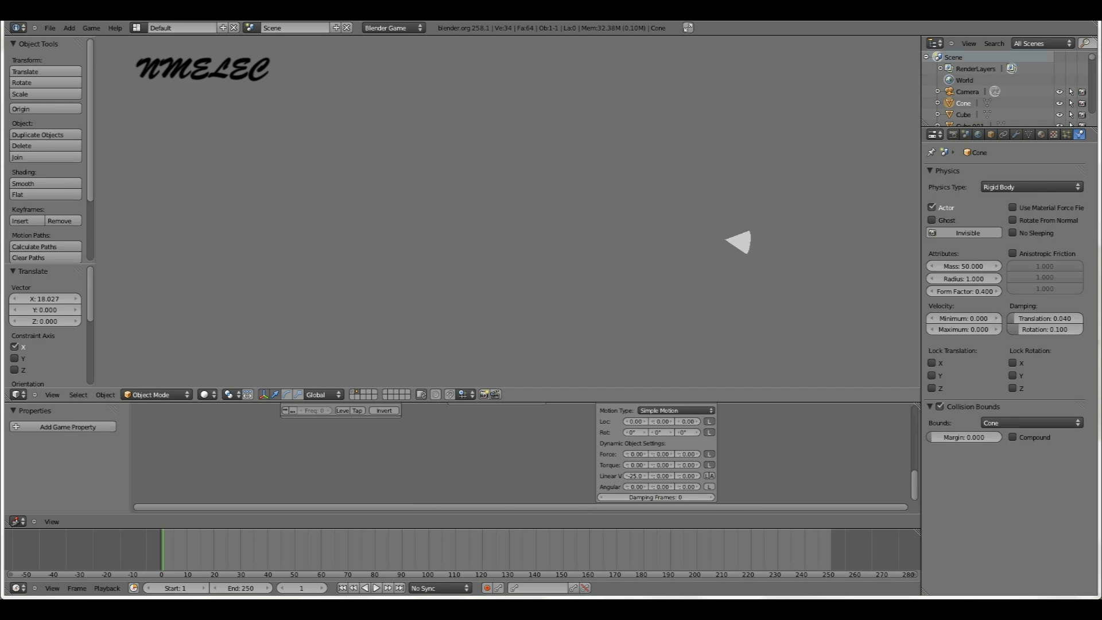
Display the block structure together with the cone and run the game to watch the impact.
{"action": "key", "text": "Escape"}
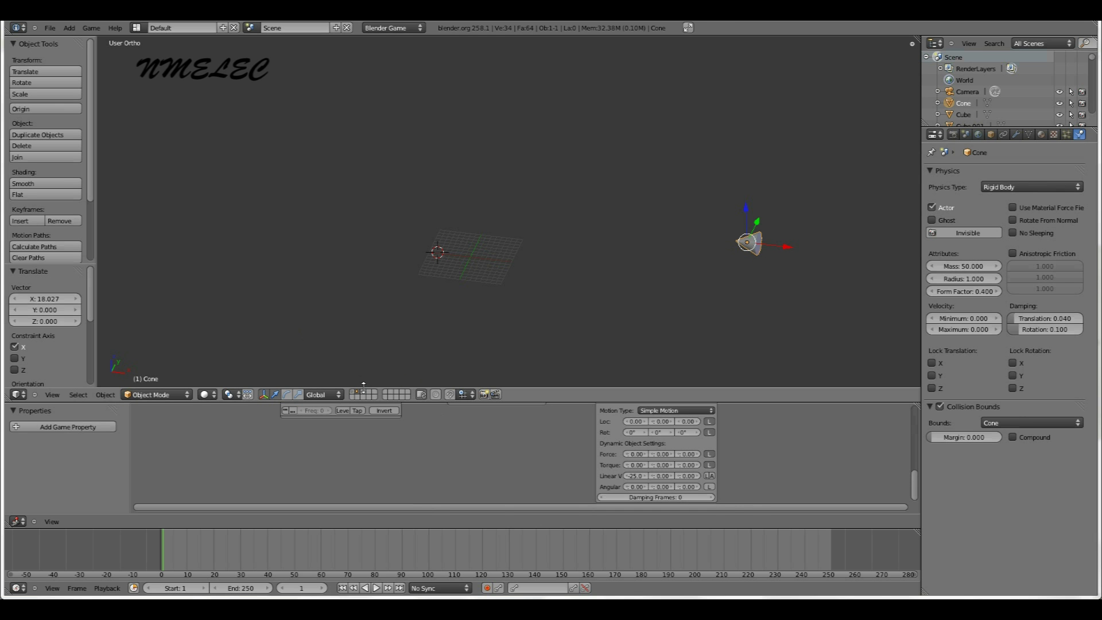
{"action": "key", "text": "p"}
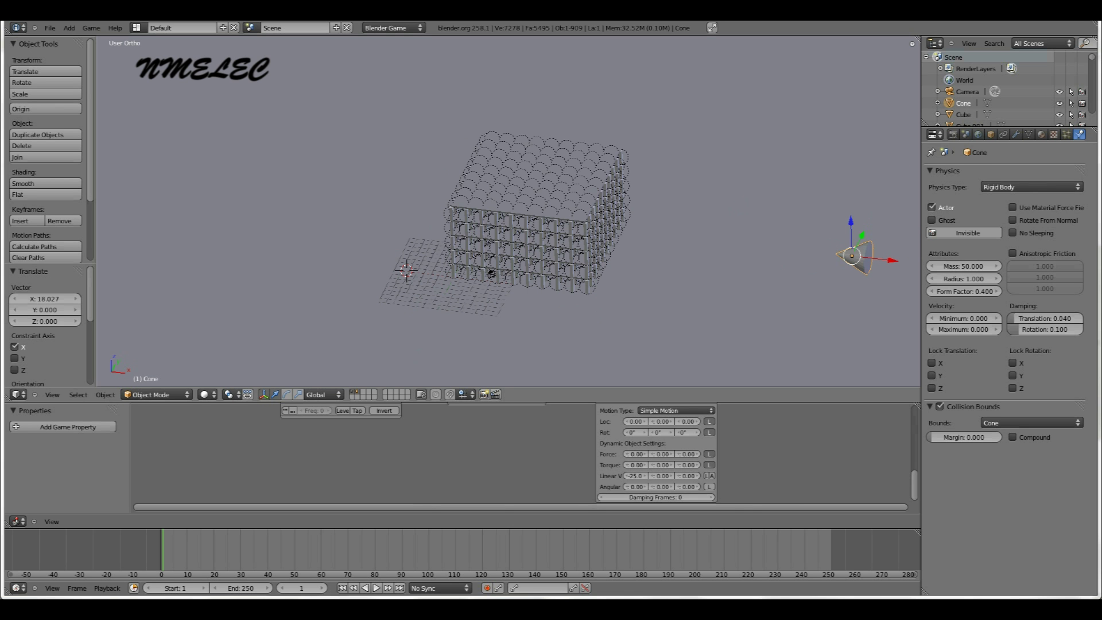
{"action": "key", "text": "p"}
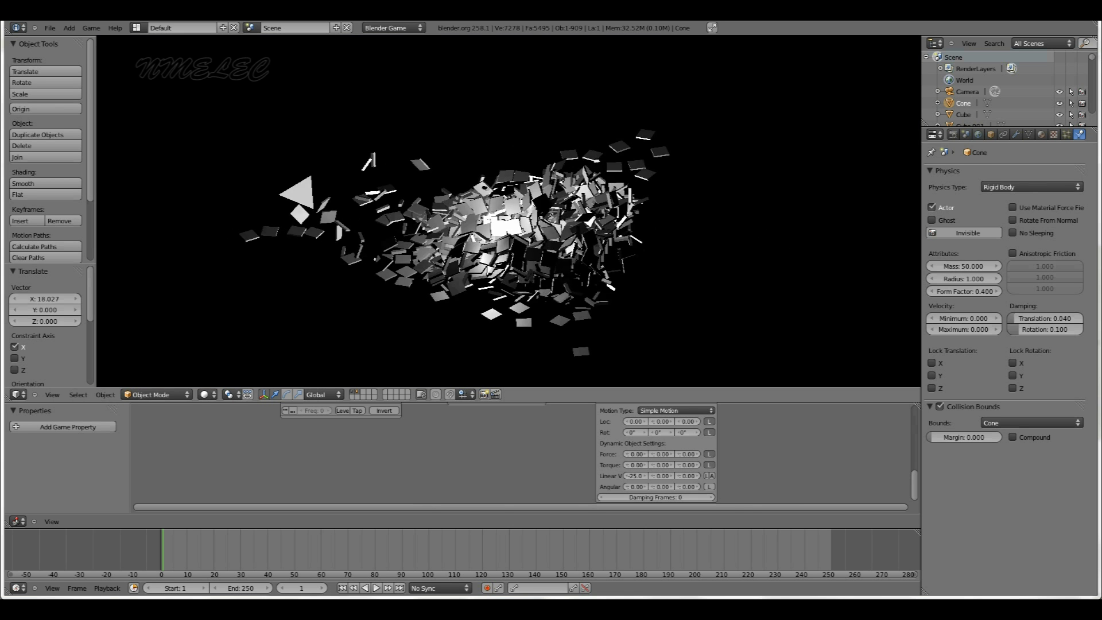
{"action": "key", "text": "Escape"}
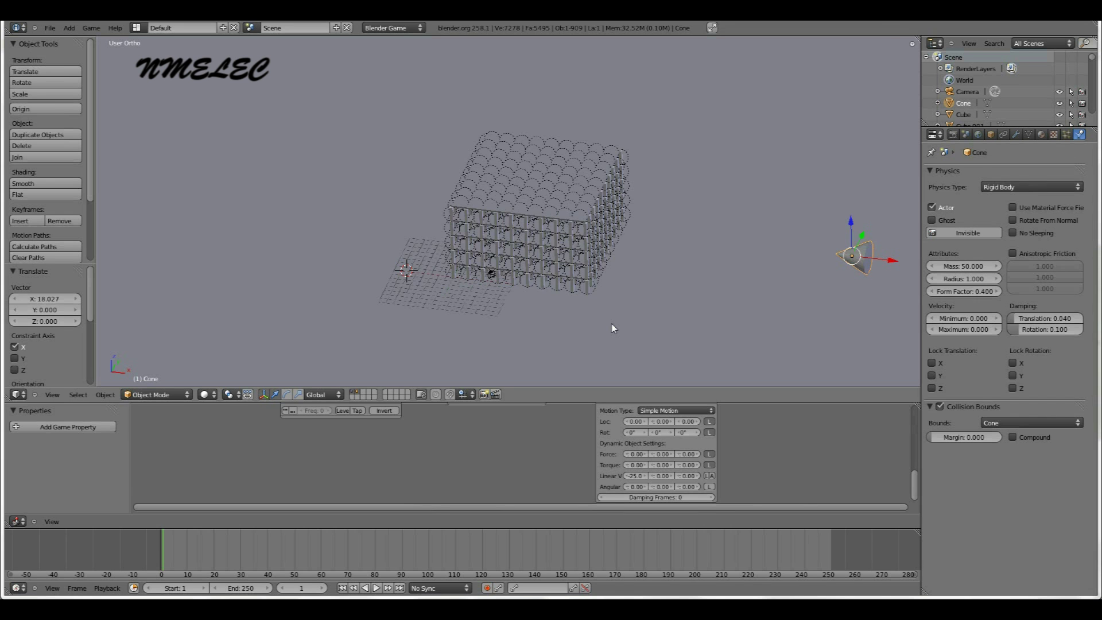
Enlarge the 3D view by merging it over the Logic Editor area below it.
{"action": "middle_click_drag", "start_coordinate": [612, 323], "coordinate": [465, 278]}
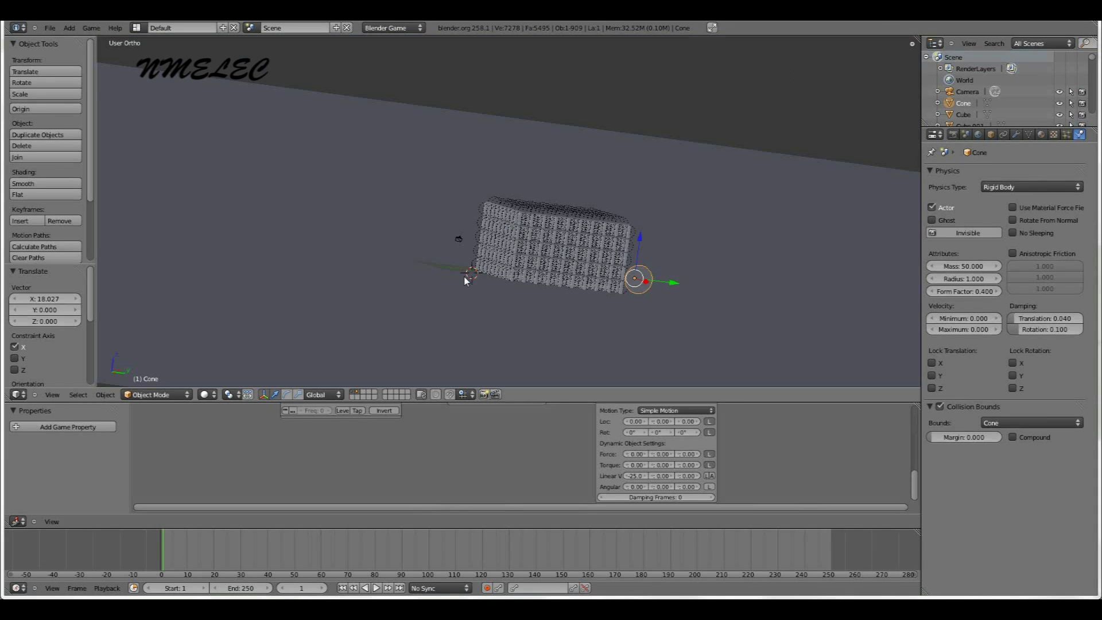
{"action": "middle_click_drag", "start_coordinate": [413, 327], "coordinate": [621, 270]}
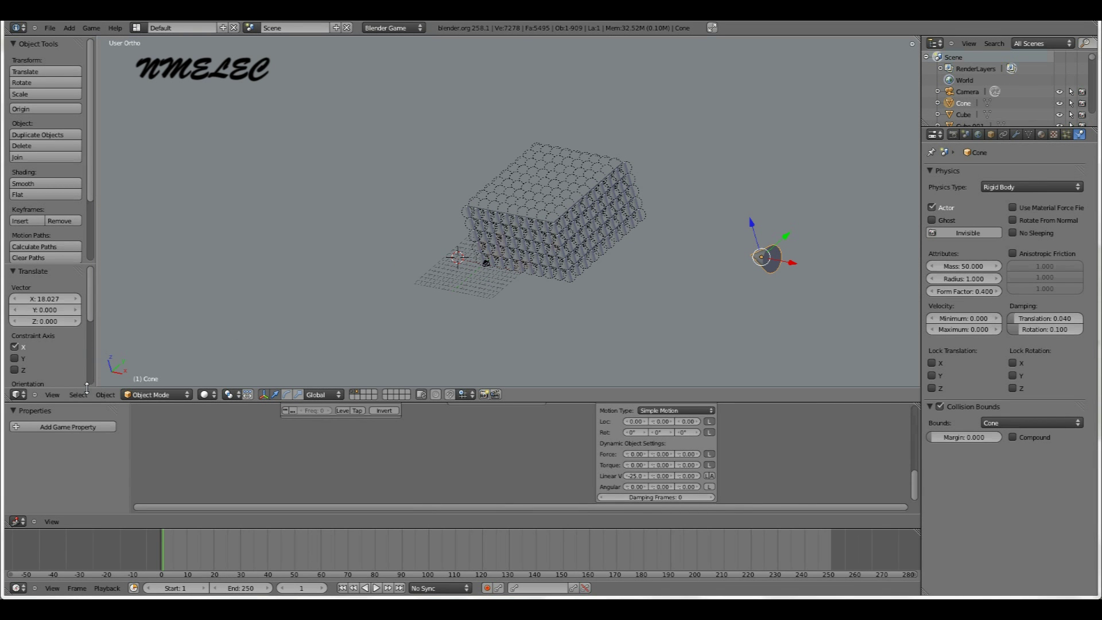
{"action": "left_click_drag", "start_coordinate": [7, 400], "coordinate": [8, 427]}
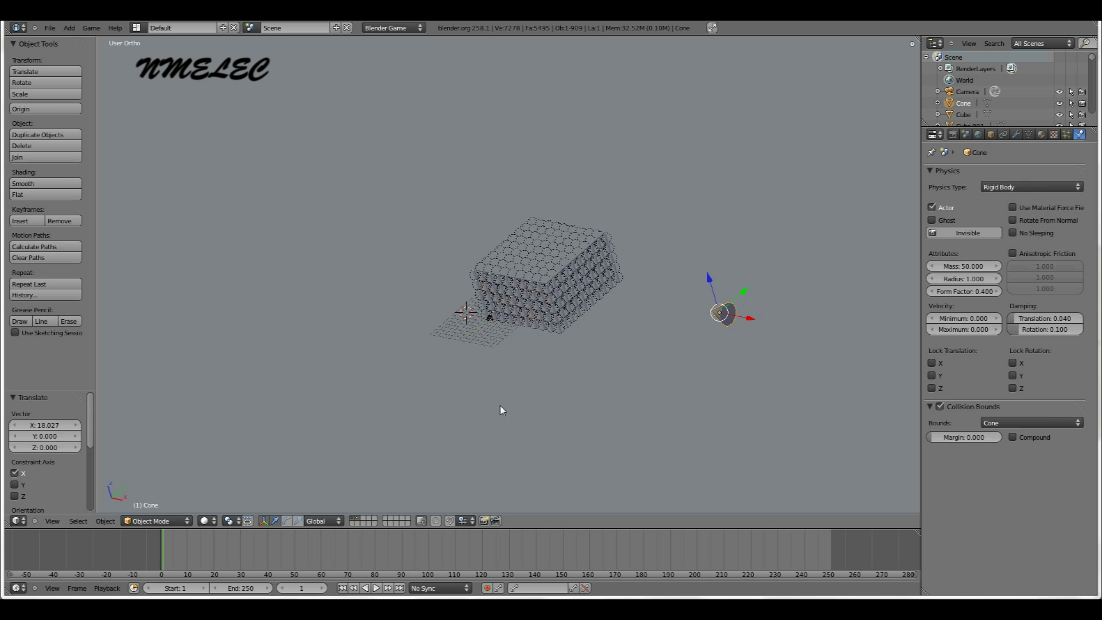
Run the game in the enlarged 3D view to watch the cone hit the blocks, and stop it.
{"action": "scroll", "coordinate": [502, 402], "scroll_direction": "up", "scroll_amount": 3}
{"action": "scroll", "coordinate": [502, 375], "scroll_direction": "down", "scroll_amount": 3}
{"action": "key", "text": "p"}
{"action": "key", "text": "Up"}
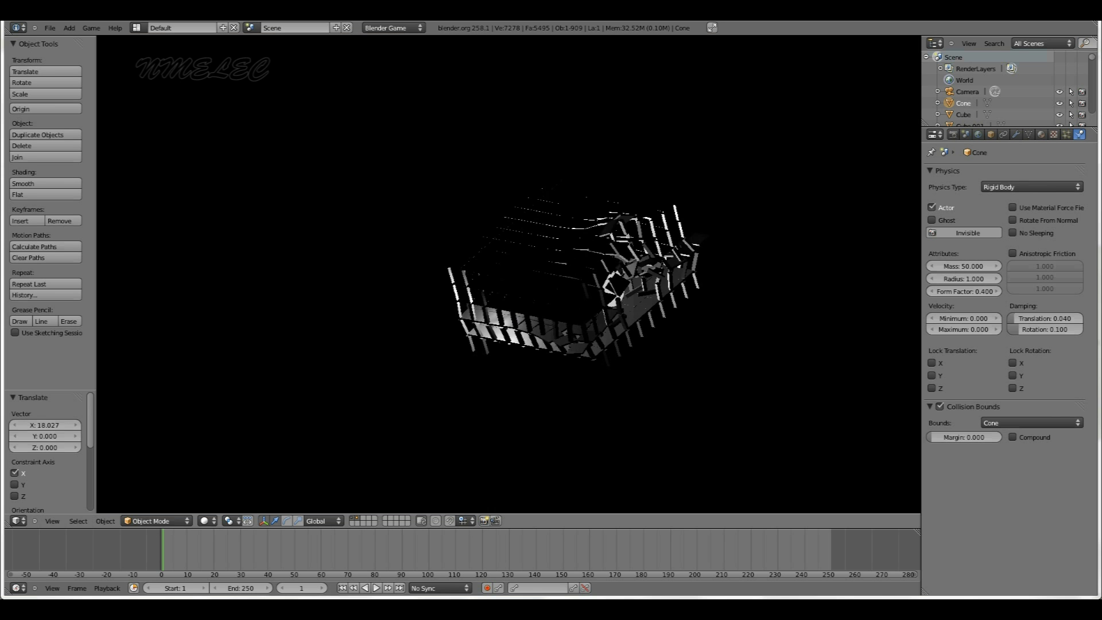
{"action": "key", "text": "Escape"}
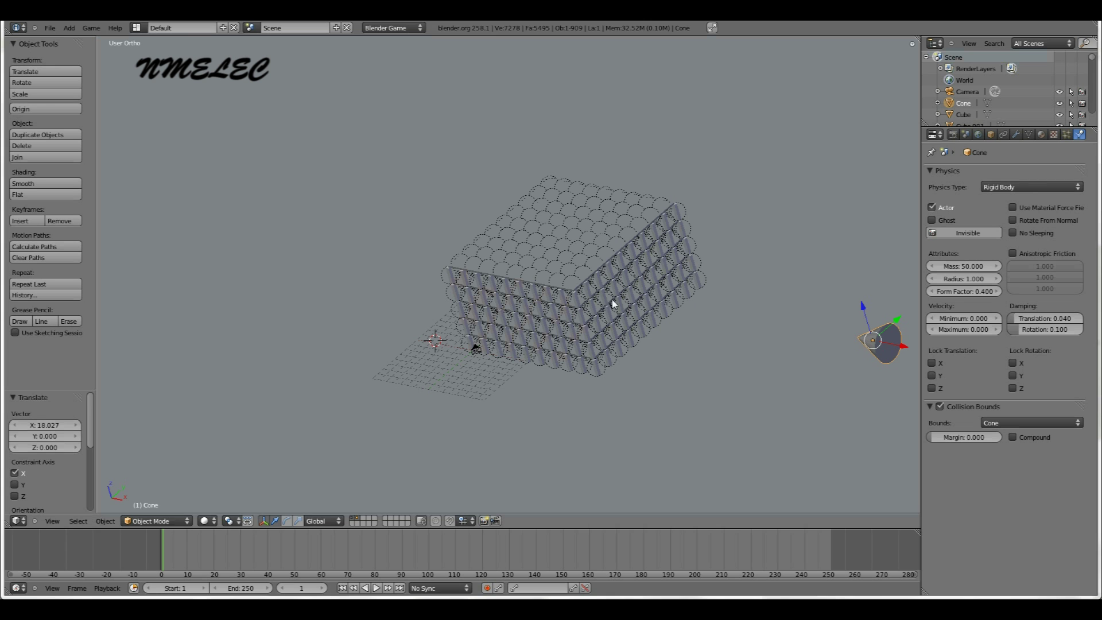
Scrub through the timeline to check for recorded motion and return to frame 0.
{"action": "left_click_drag", "start_coordinate": [173, 553], "coordinate": [191, 560]}
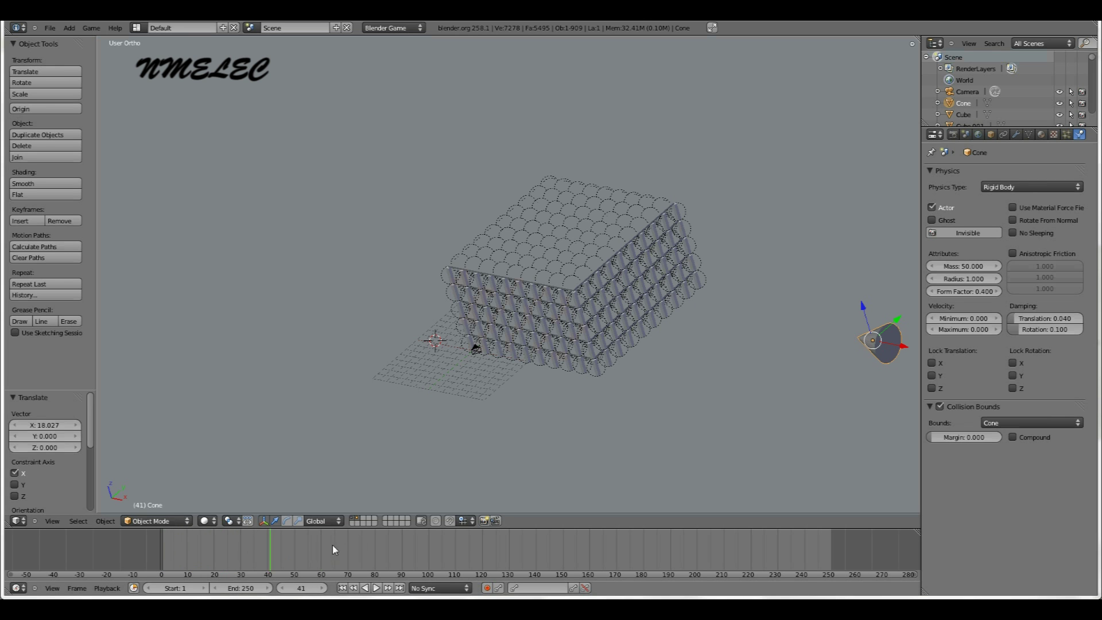
{"action": "left_click_drag", "start_coordinate": [333, 550], "coordinate": [184, 555]}
{"action": "left_click_drag", "start_coordinate": [508, 545], "coordinate": [174, 532]}
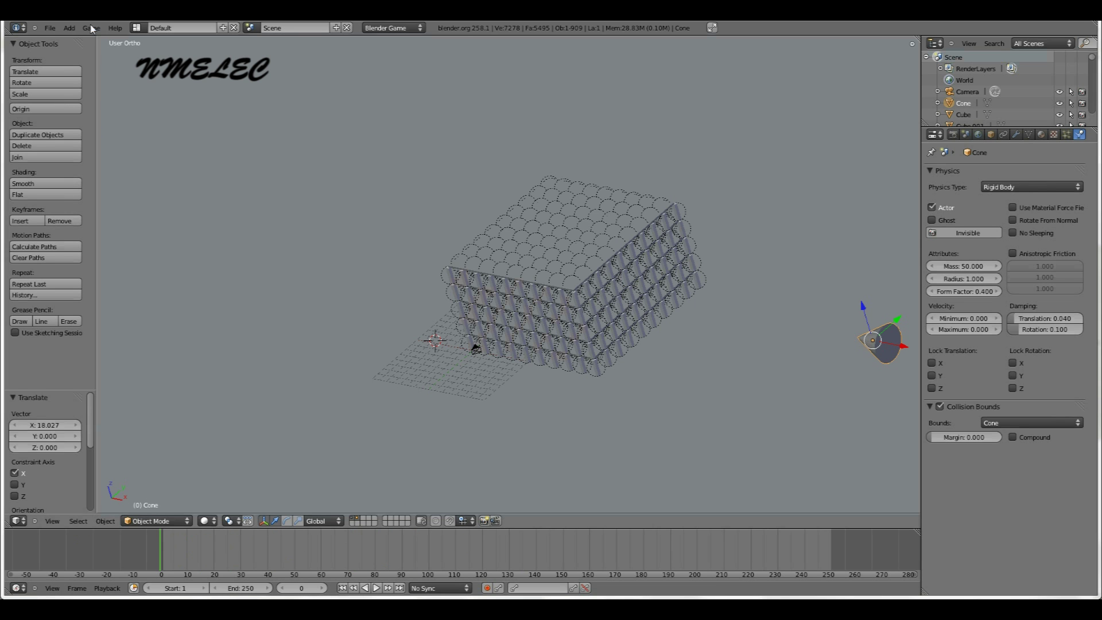
Save the Blender file with the finished cone and block setup.
{"action": "left_click", "coordinate": [54, 26]}
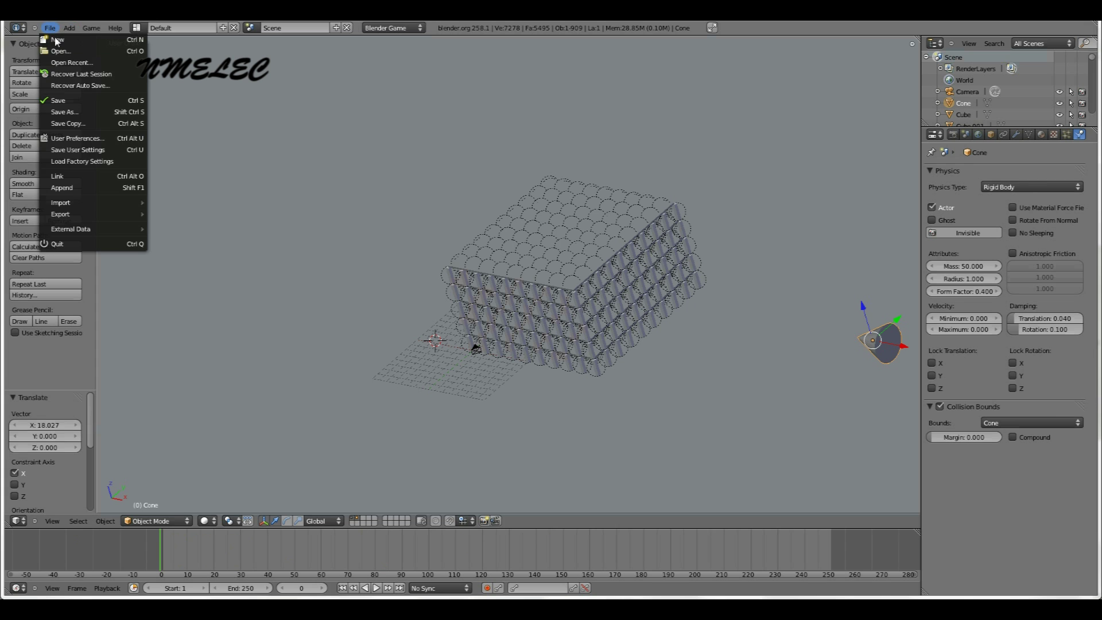
{"action": "left_click", "coordinate": [56, 97]}
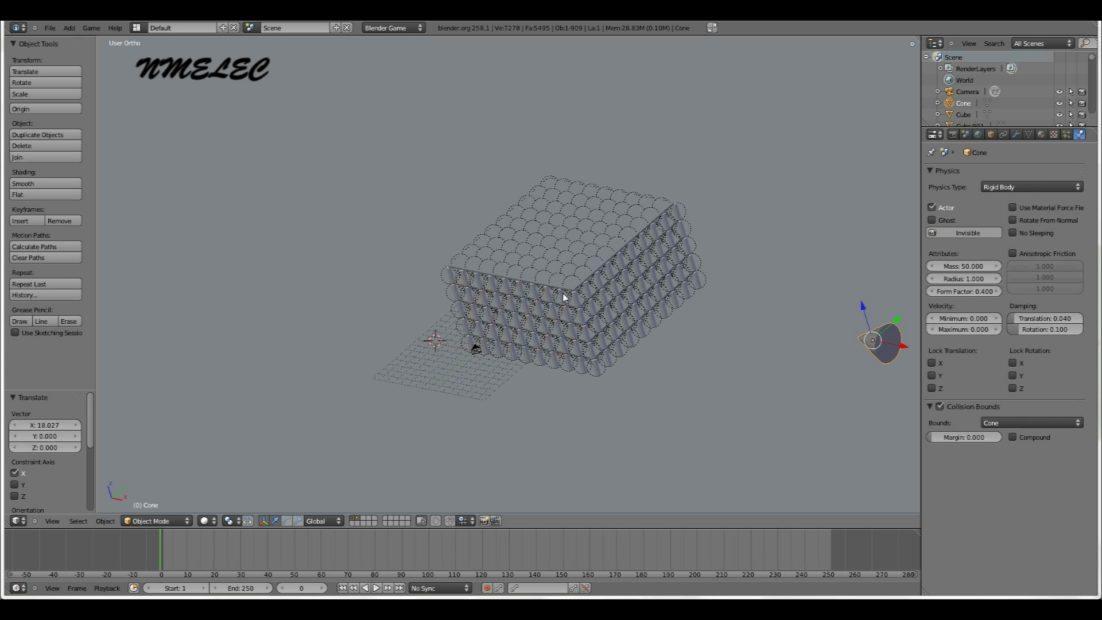
{"action": "middle_click_drag", "start_coordinate": [563, 297], "coordinate": [515, 313]}
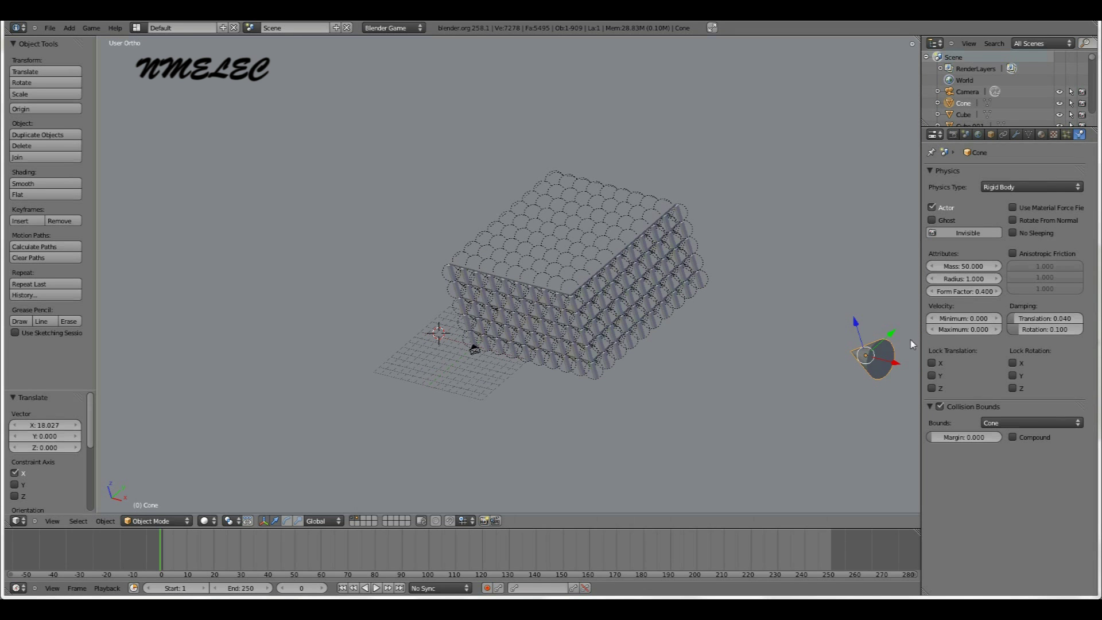
{"action": "middle_click_drag", "start_coordinate": [534, 366], "coordinate": [586, 348]}
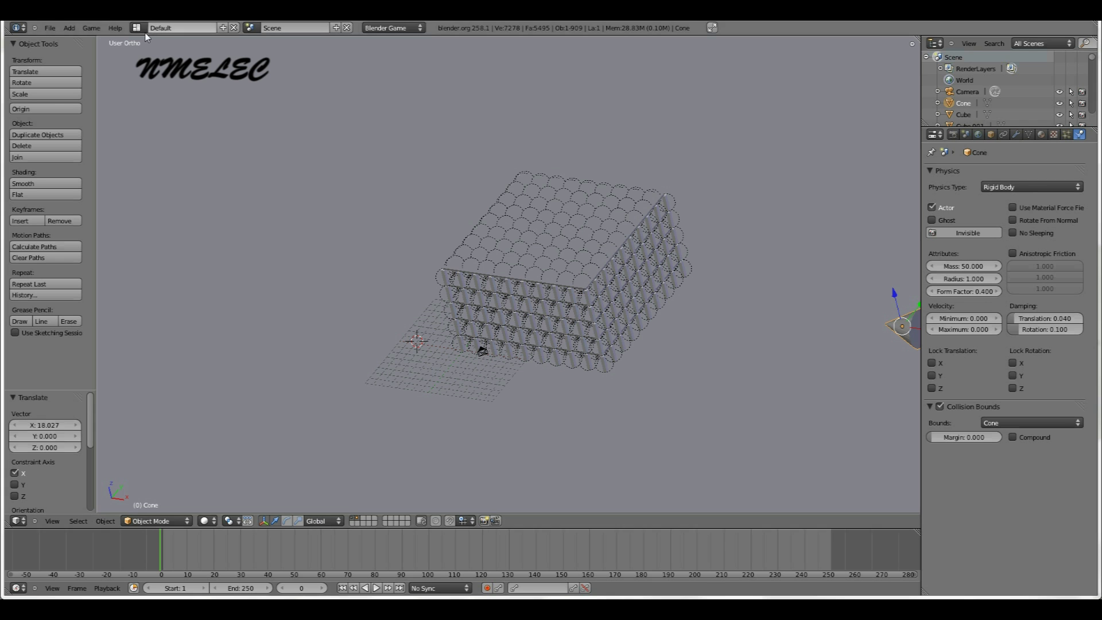
{"action": "left_click", "coordinate": [51, 28]}
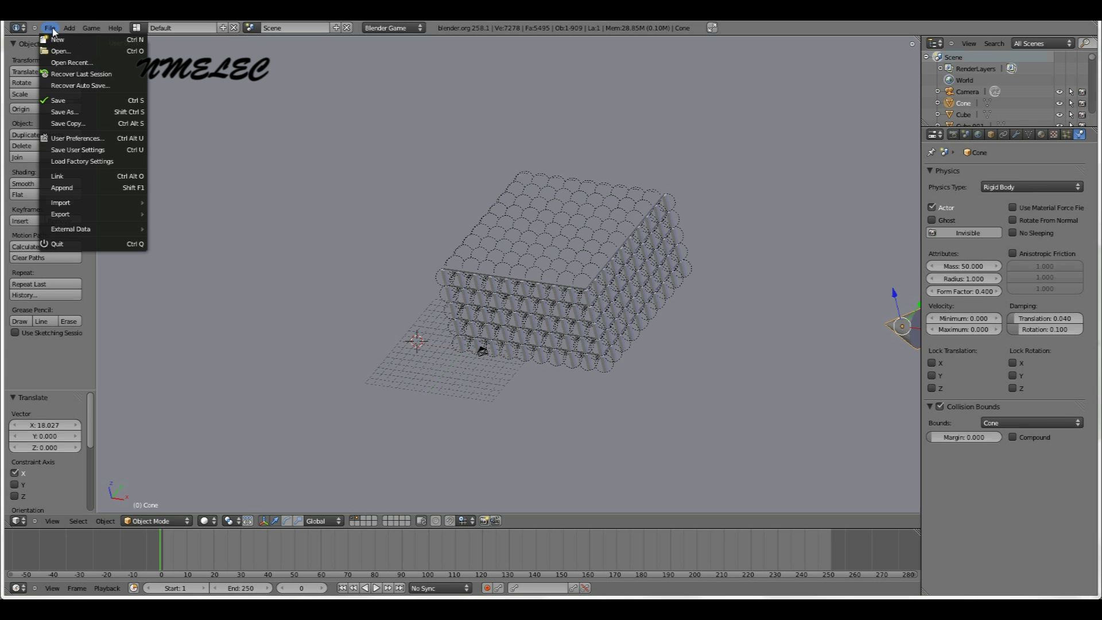
{"action": "left_click", "coordinate": [80, 101]}
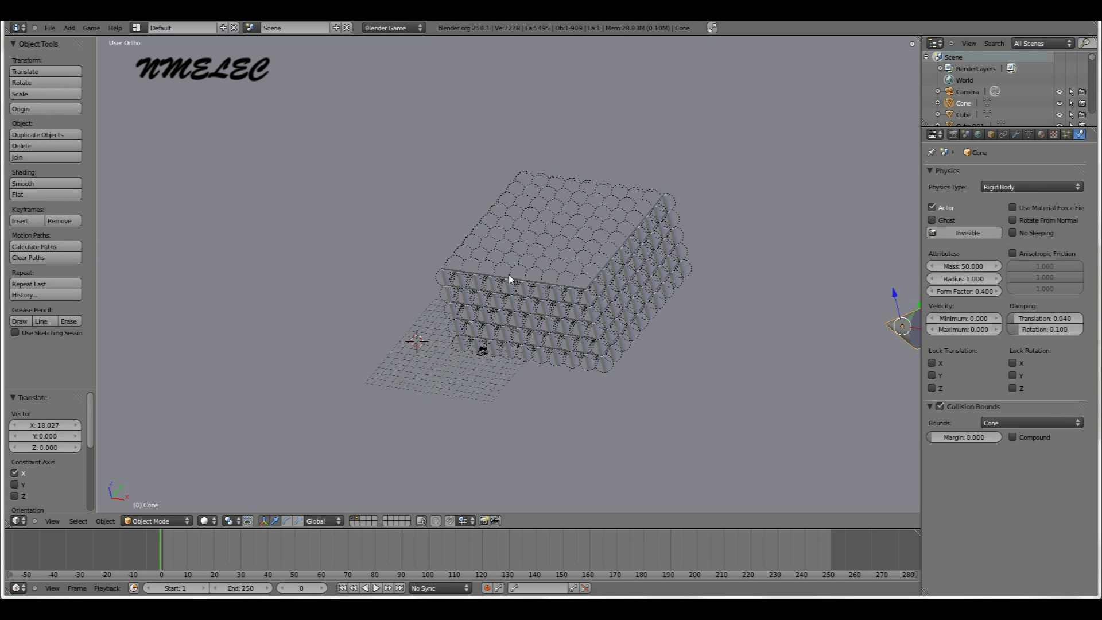
Enable Record Animation for the game engine.
{"action": "left_click", "coordinate": [92, 29]}
{"action": "left_click", "coordinate": [97, 27]}
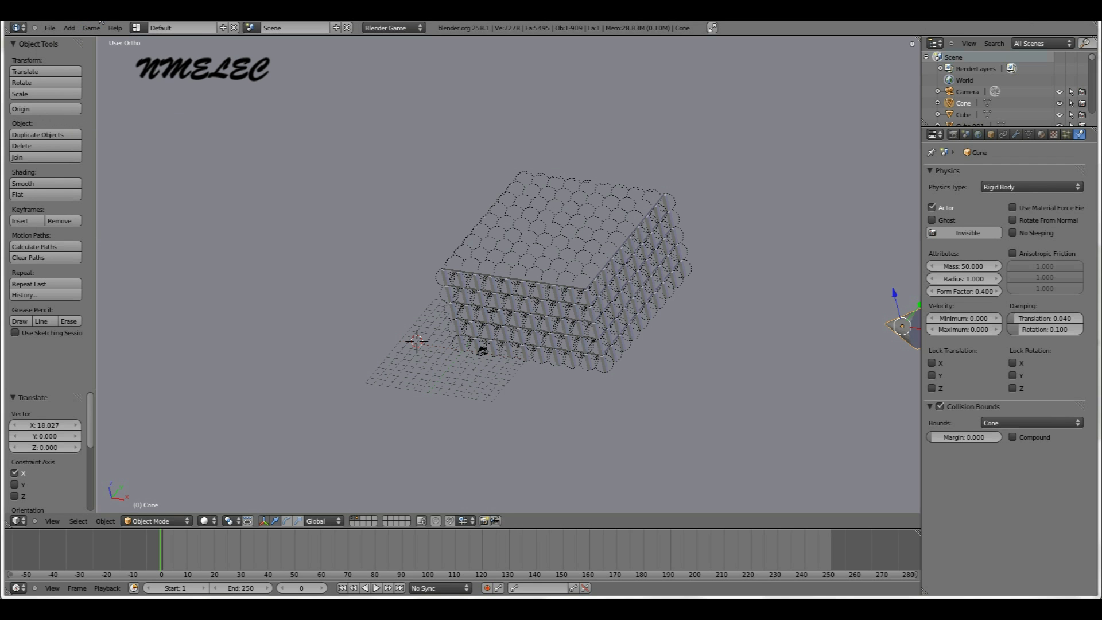
{"action": "left_click", "coordinate": [94, 28]}
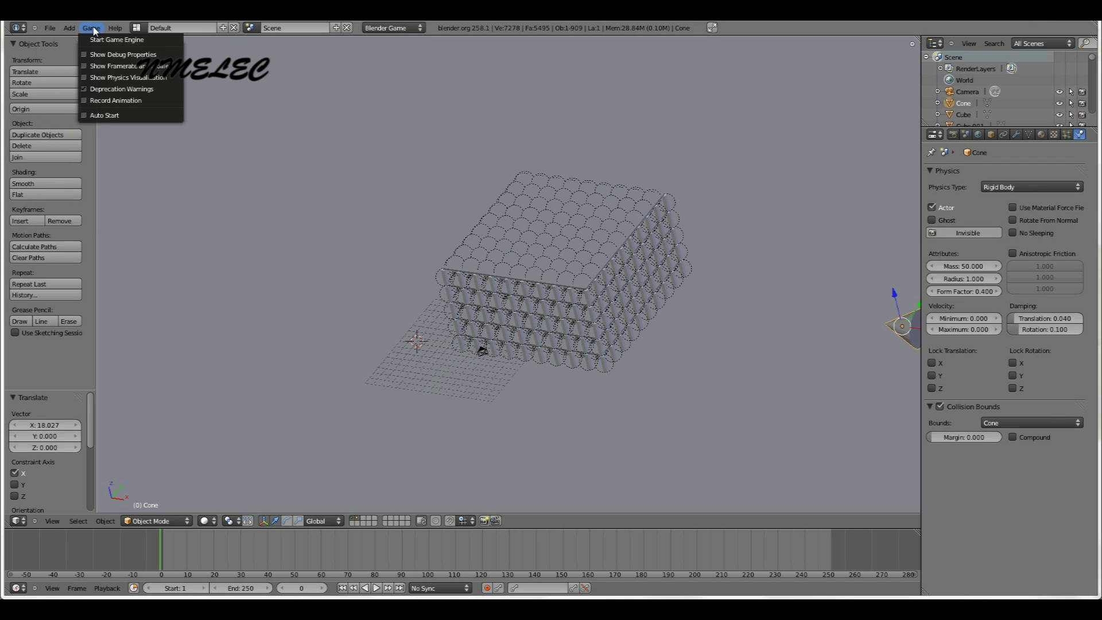
{"action": "left_click", "coordinate": [107, 104]}
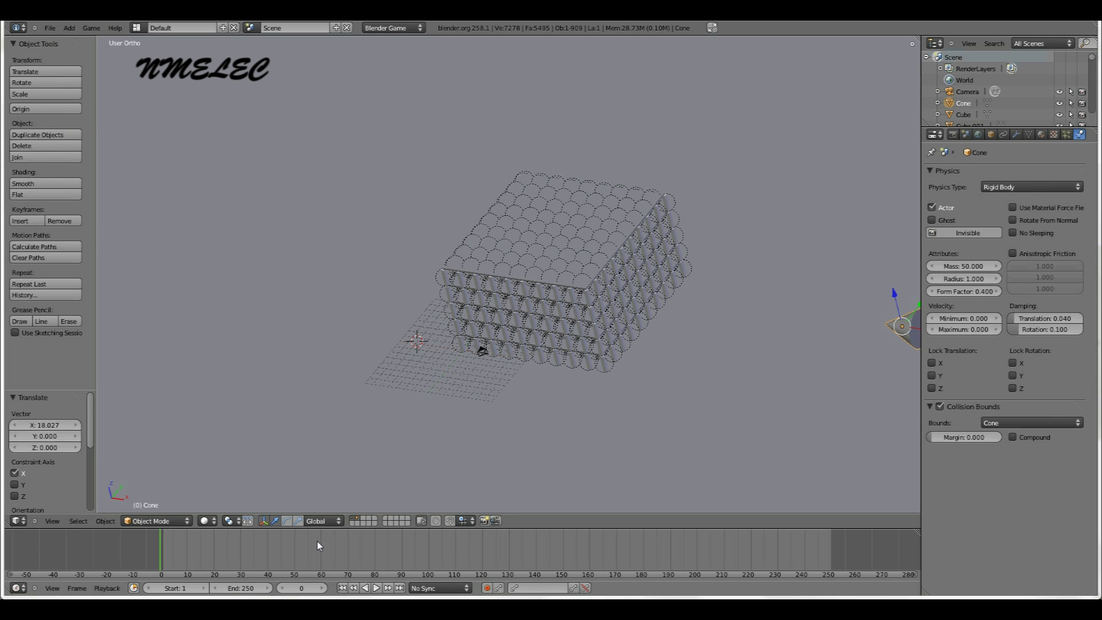
{"action": "left_click", "coordinate": [91, 28]}
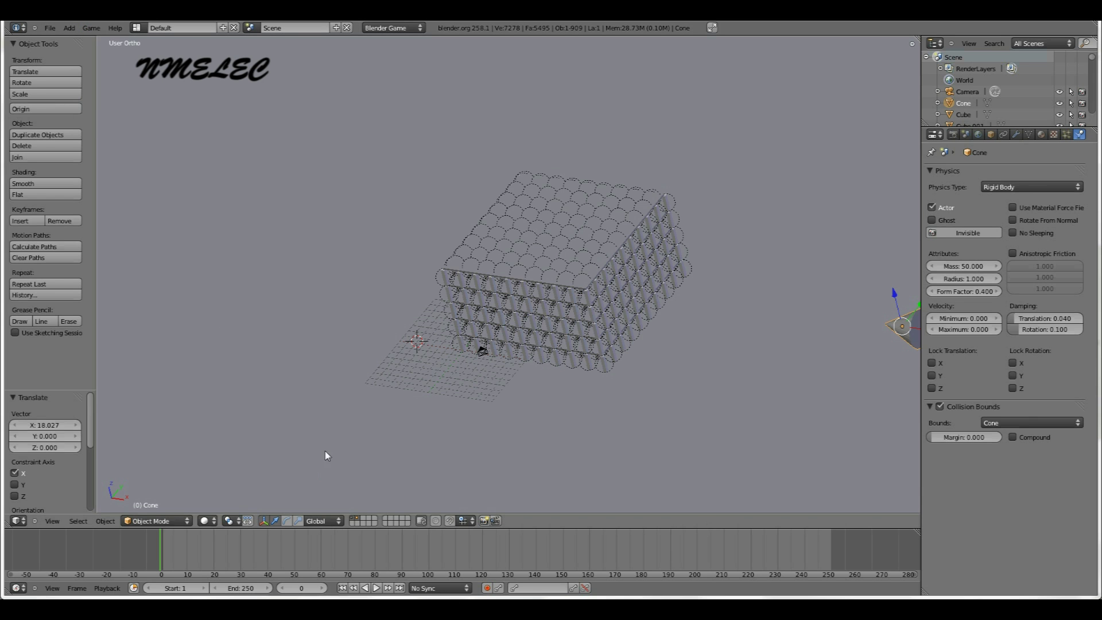
Run the game until the structure collapses to record the simulation as keyframes, and stop it.
{"action": "scroll", "coordinate": [431, 380], "scroll_direction": "down", "scroll_amount": 3}
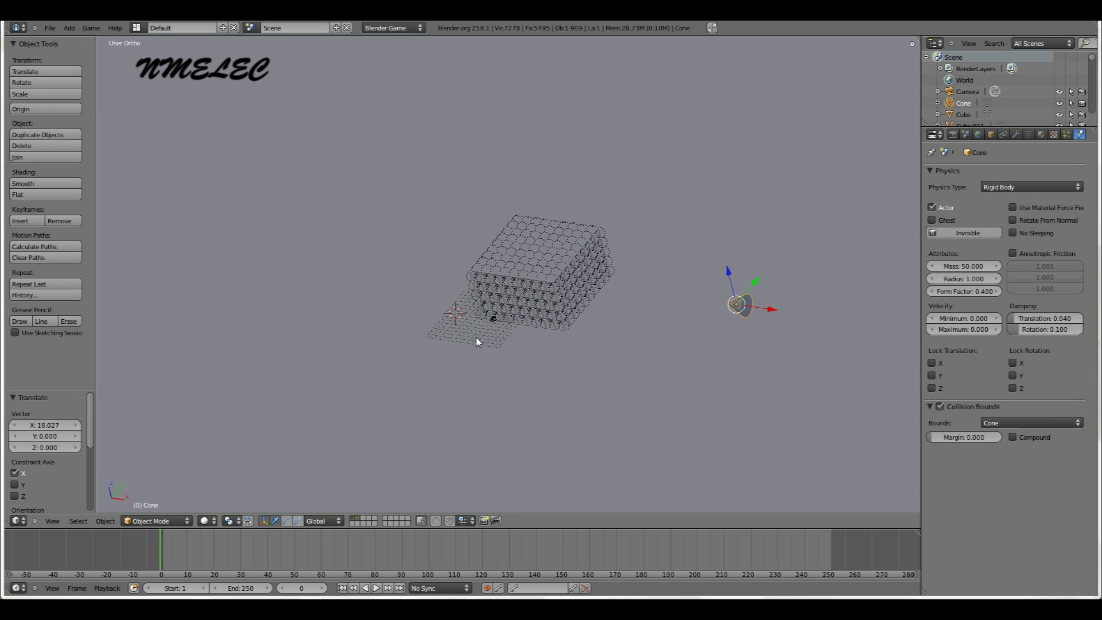
{"action": "key", "text": "p"}
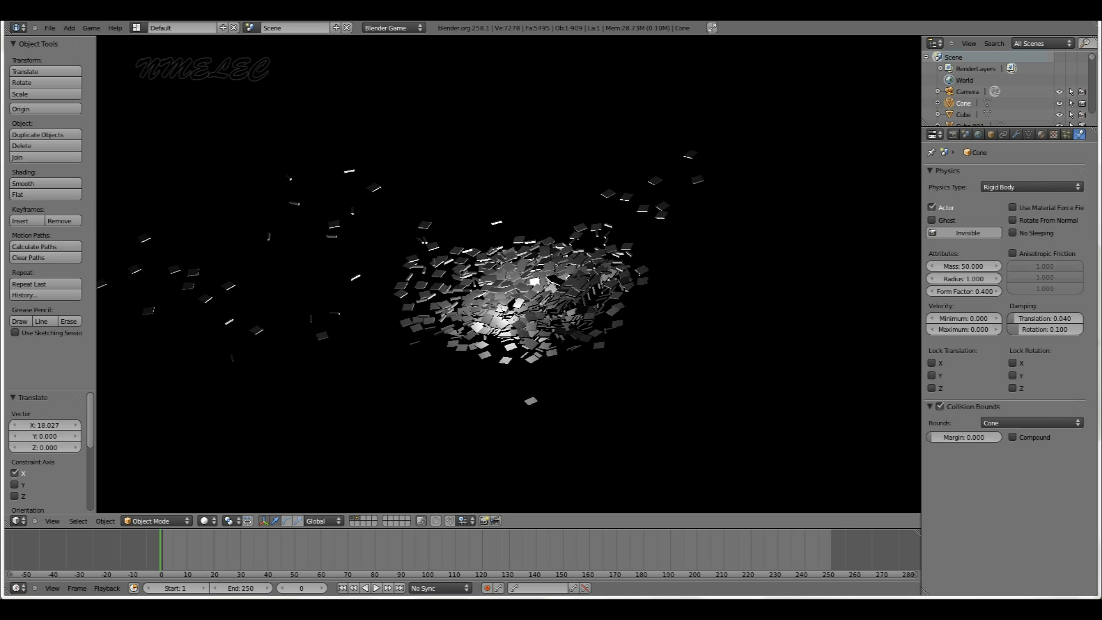
{"action": "key", "text": "Escape"}
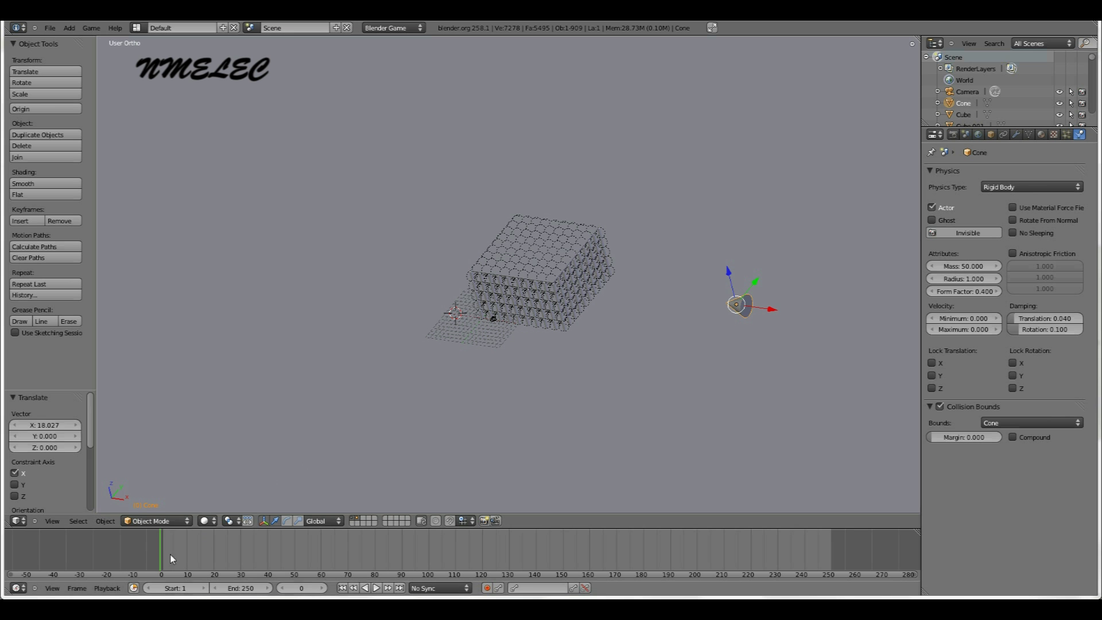
Scrub through the recorded animation to about frame 157 and examine the collapsing blocks up close.
{"action": "left_click_drag", "start_coordinate": [165, 553], "coordinate": [582, 550]}
{"action": "scroll", "coordinate": [563, 454], "scroll_direction": "up", "scroll_amount": 8}
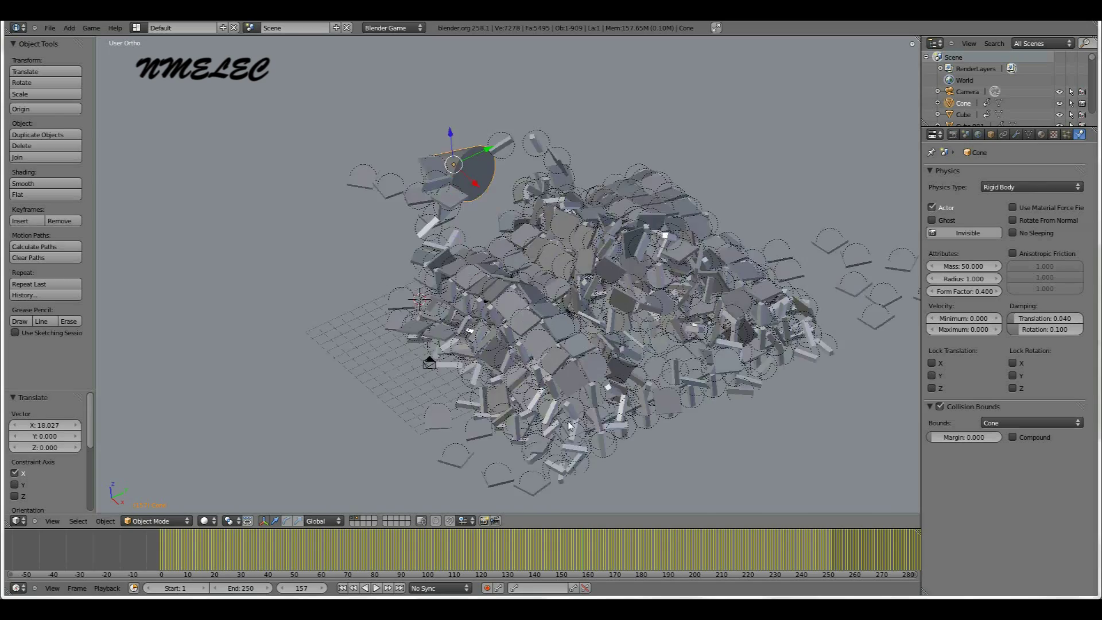
{"action": "middle_click_drag", "start_coordinate": [570, 425], "coordinate": [696, 395]}
Move to the last recorded keyframe at frame 440 and set the animation's end frame to 440.
{"action": "scroll", "coordinate": [871, 547], "scroll_direction": "down", "scroll_amount": 5}
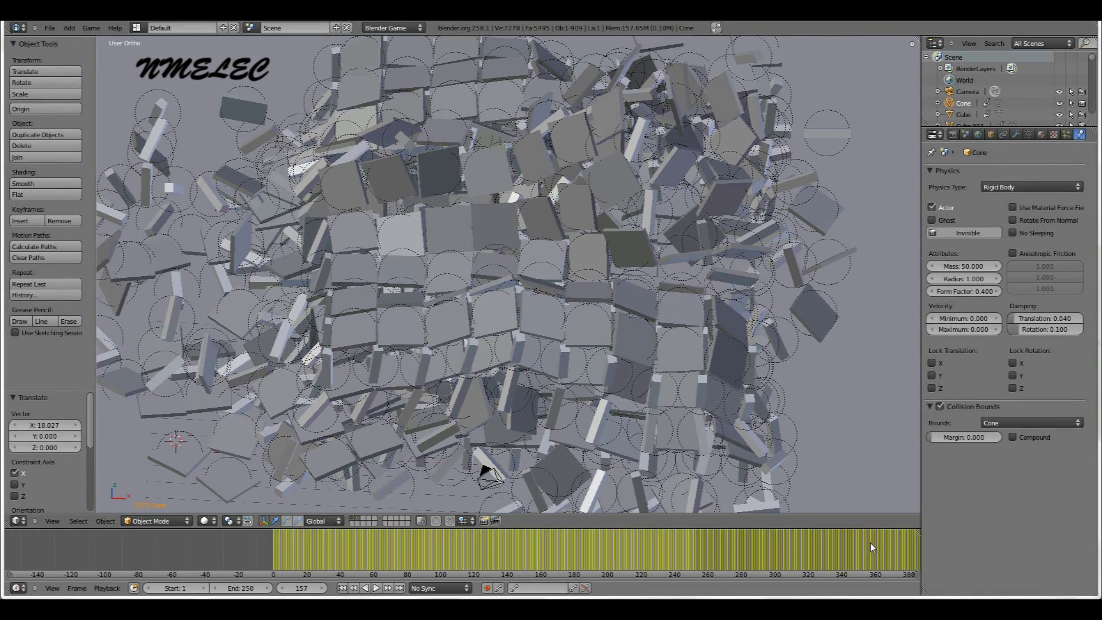
{"action": "scroll", "coordinate": [836, 547], "scroll_direction": "up", "scroll_amount": 2}
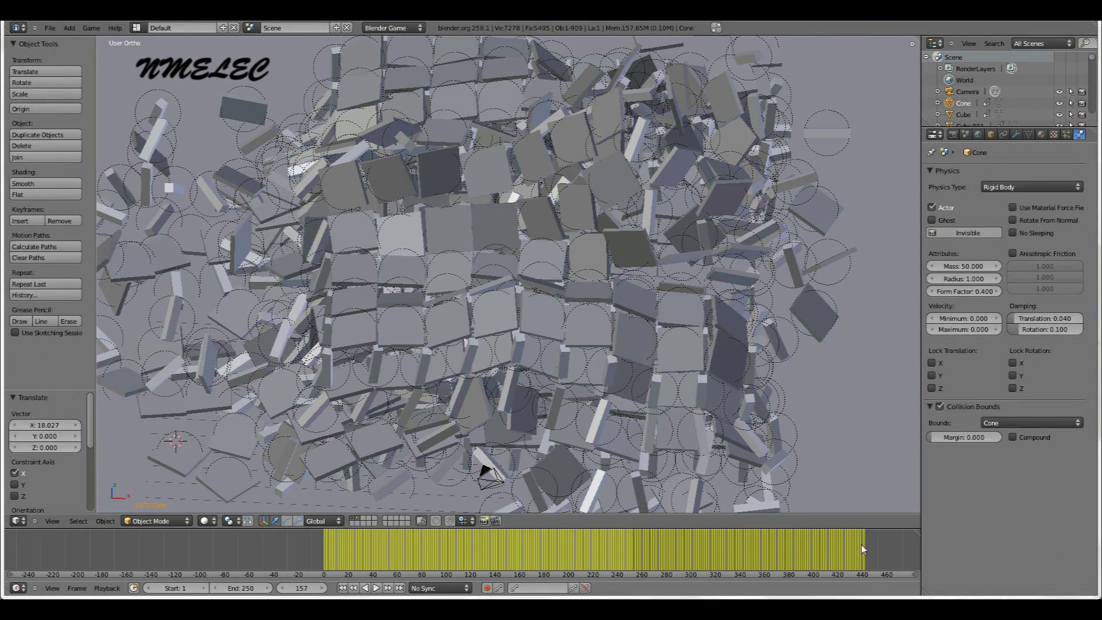
{"action": "mouse_move", "coordinate": [867, 550]}
{"action": "left_mouse_down"}
{"action": "mouse_move", "coordinate": [625, 555]}
{"action": "mouse_move", "coordinate": [865, 550]}
{"action": "left_mouse_up"}
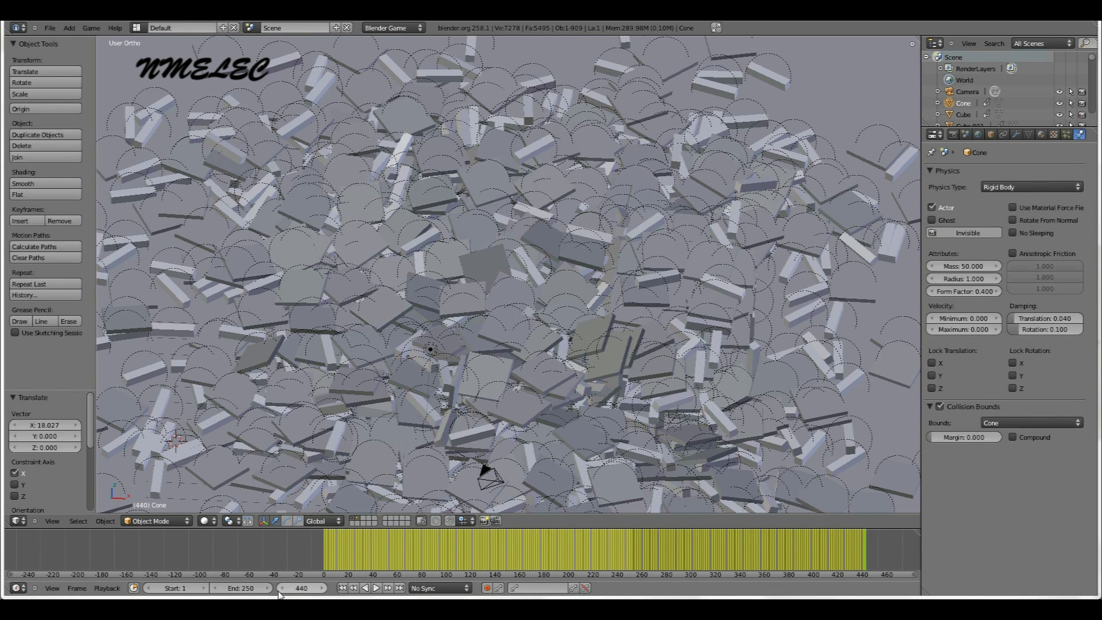
{"action": "left_click", "coordinate": [241, 587]}
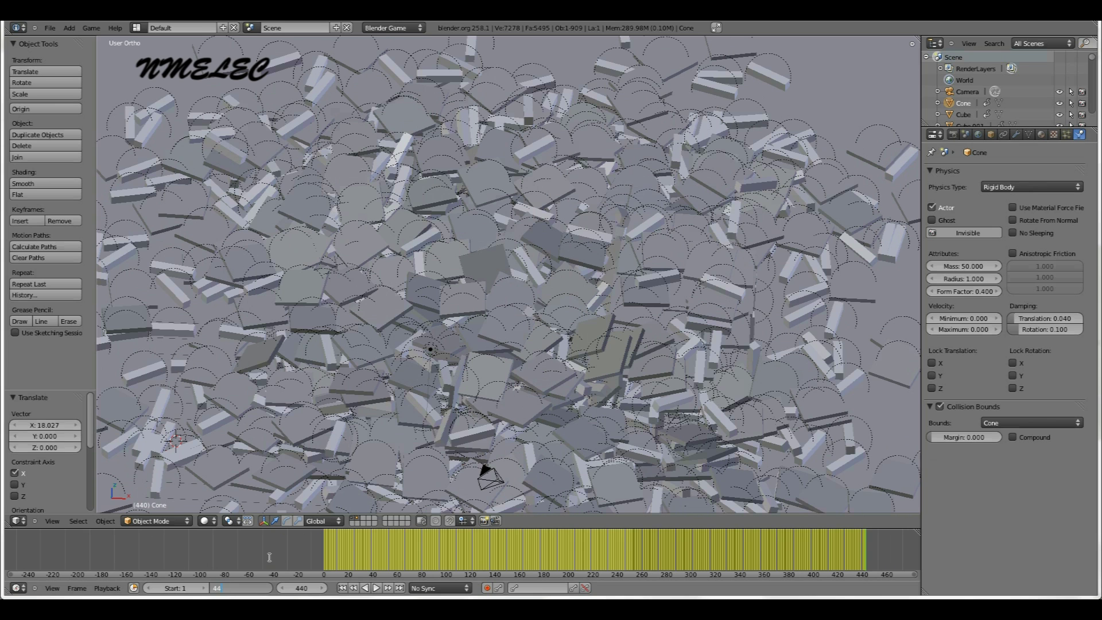
{"action": "type", "text": "440"}
{"action": "key", "text": "Return"}
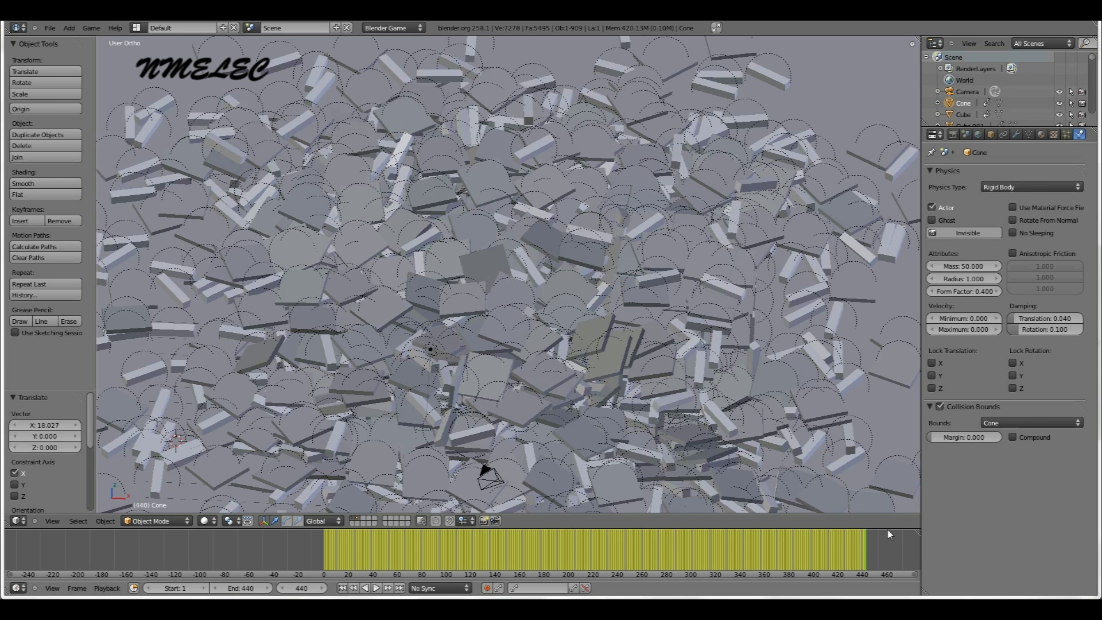
Return the timeline to frame 0 and play the recorded animation with the whole block structure in view.
{"action": "left_click_drag", "start_coordinate": [864, 551], "coordinate": [282, 540]}
{"action": "scroll", "coordinate": [282, 540], "scroll_direction": "down", "scroll_amount": 5, "text": "ctrl"}
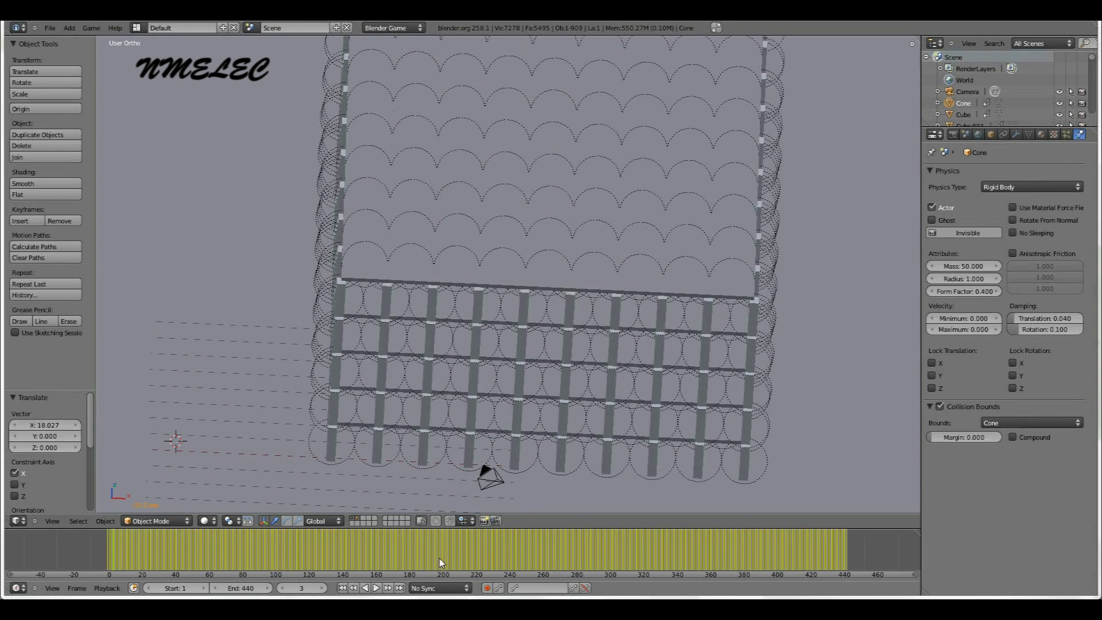
{"action": "middle_click_drag", "start_coordinate": [459, 472], "coordinate": [512, 434]}
{"action": "left_click_drag", "start_coordinate": [156, 539], "coordinate": [105, 546]}
{"action": "left_click", "coordinate": [373, 587]}
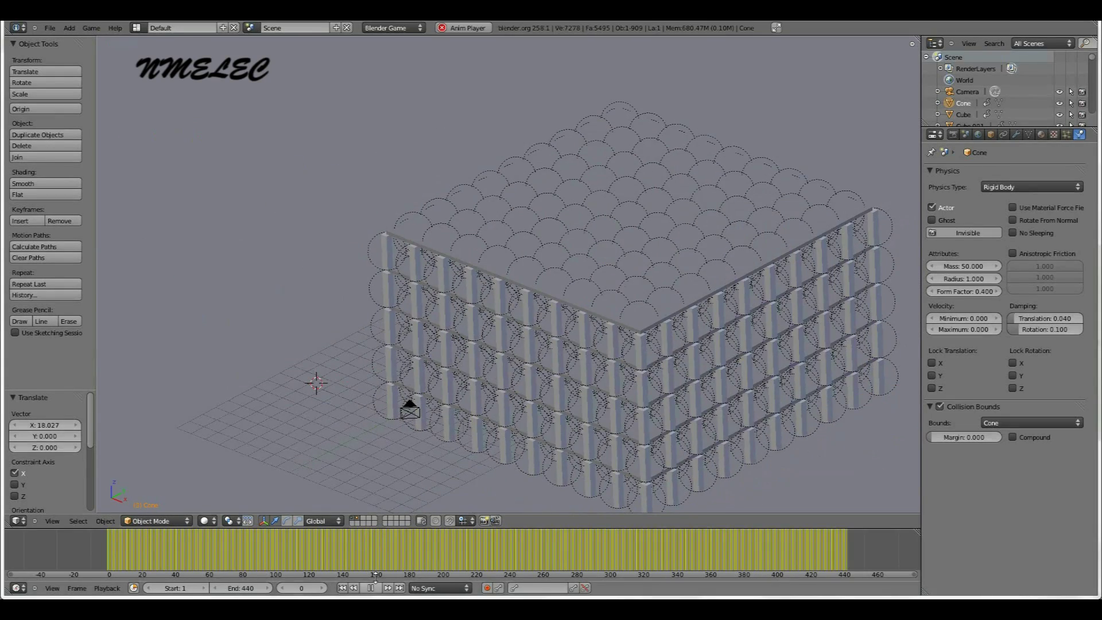